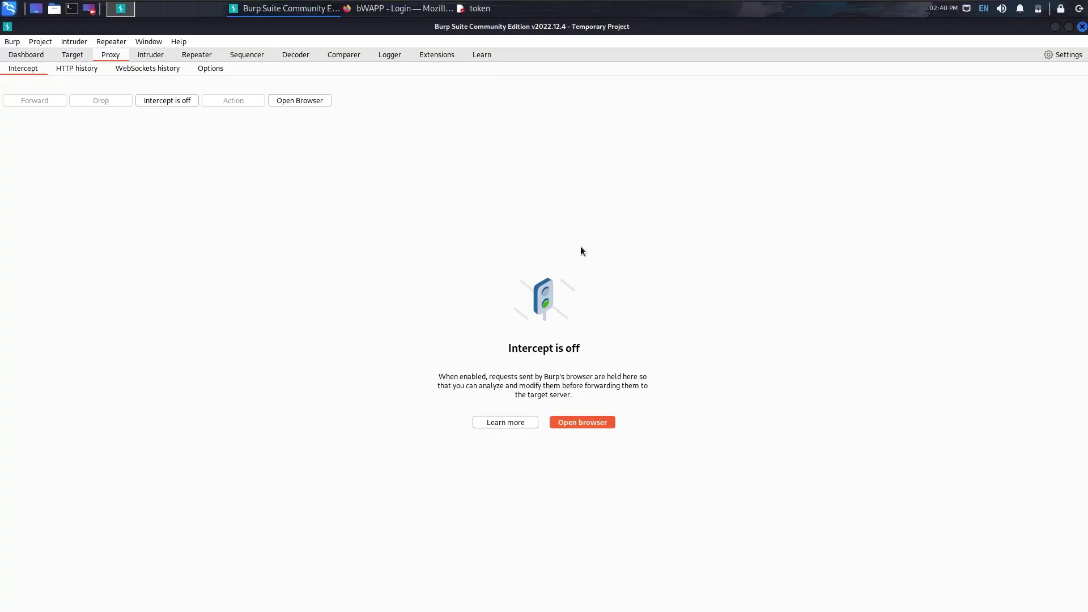
Look over the Repeater and Sequencer tools and the bWAPP login page in Firefox
{"action": "left_click", "coordinate": [145, 54]}
{"action": "left_click", "coordinate": [195, 55]}
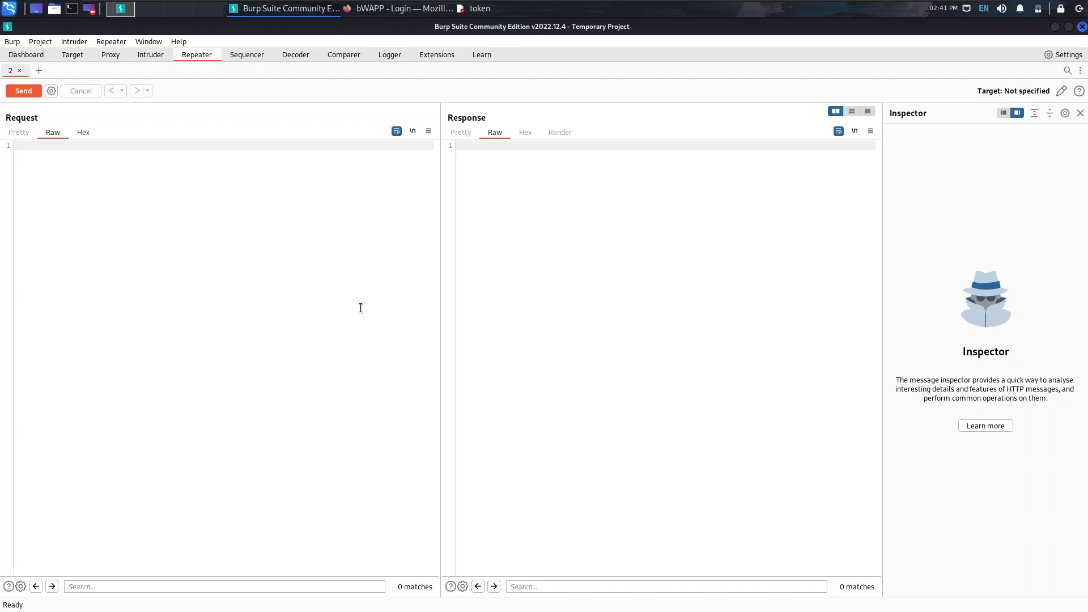
{"action": "left_click", "coordinate": [253, 55]}
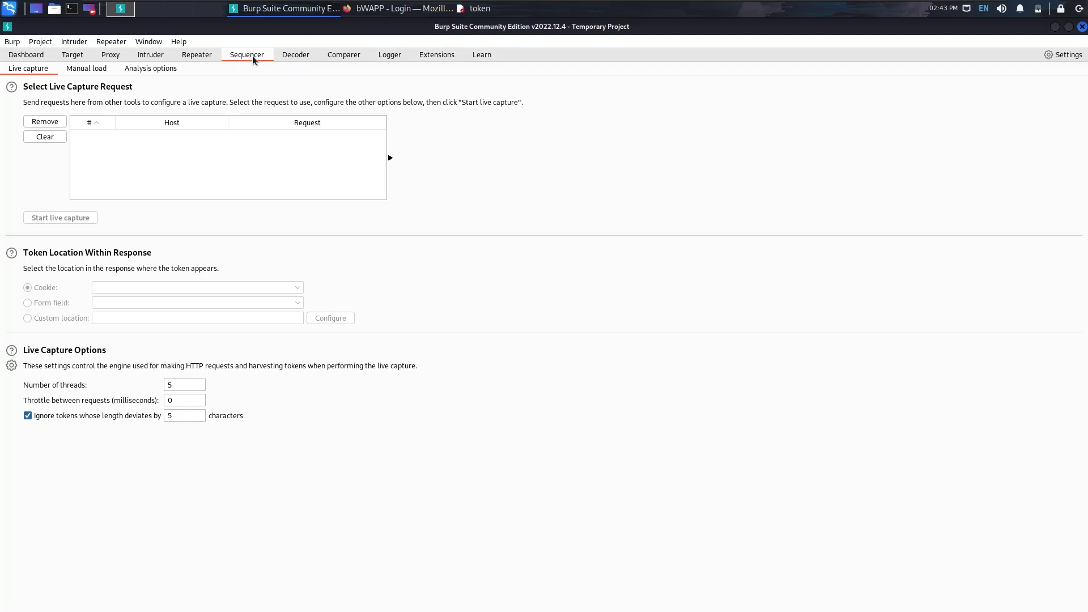
{"action": "left_click", "coordinate": [403, 8]}
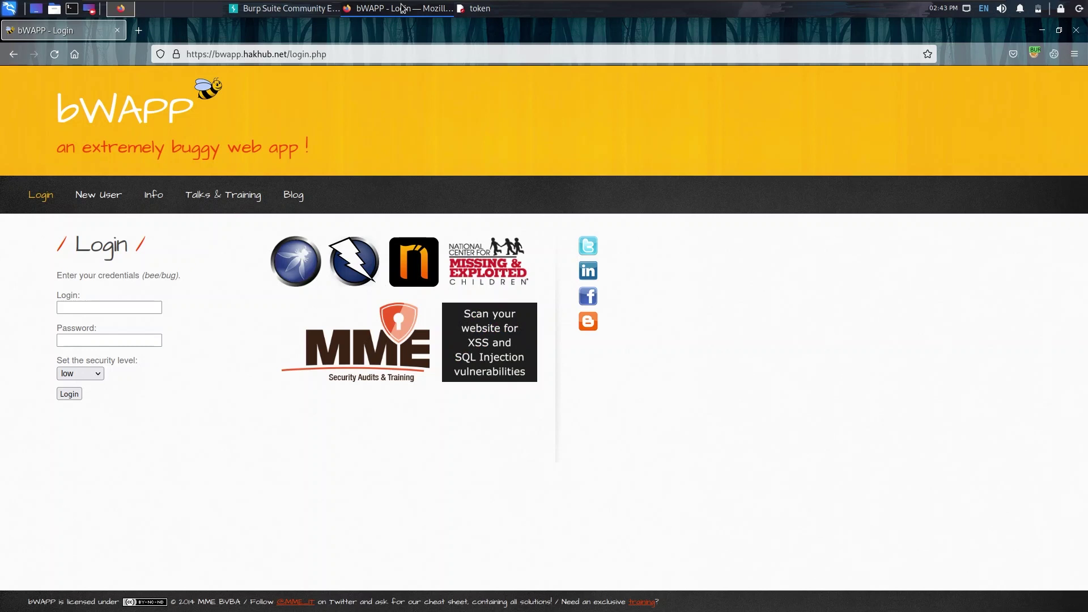
{"action": "left_click", "coordinate": [286, 8]}
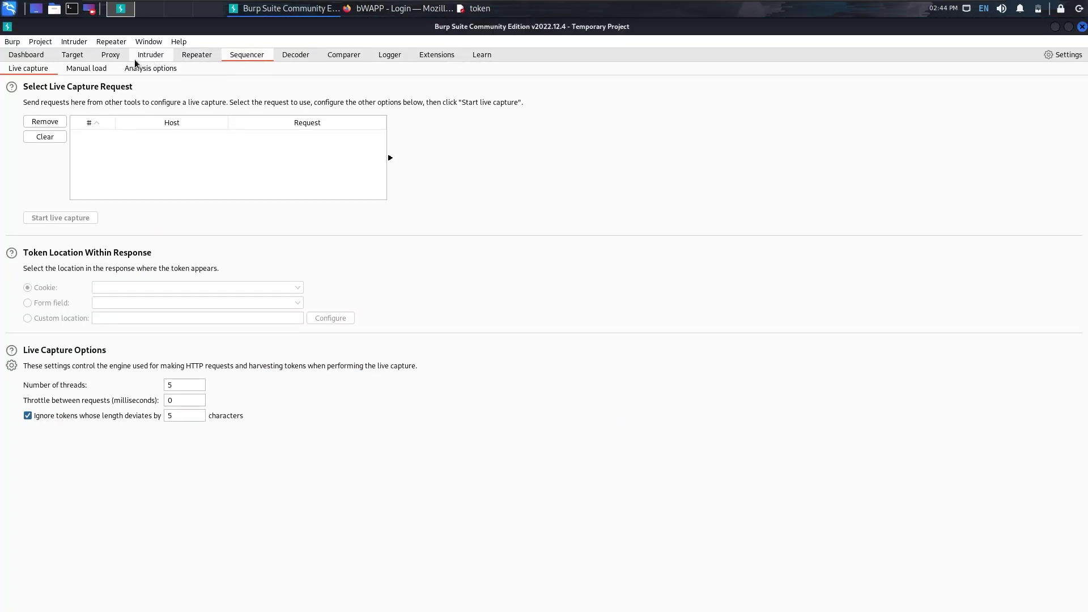
Turn on proxy interception in Burp Suite and switch to the bWAPP login page in Firefox
{"action": "left_click", "coordinate": [104, 55]}
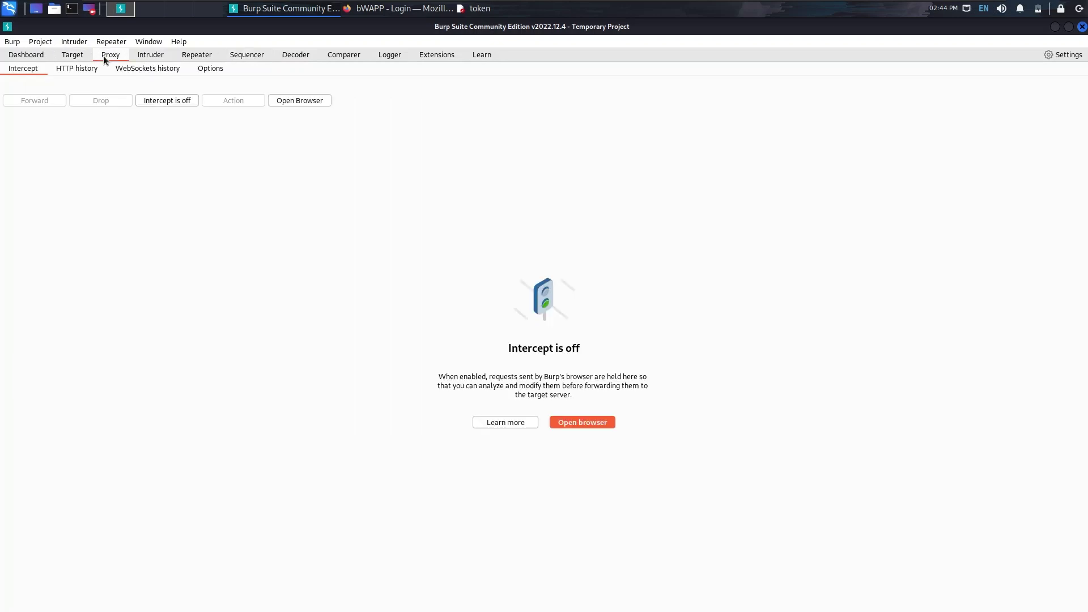
{"action": "left_click", "coordinate": [180, 106]}
{"action": "left_click", "coordinate": [374, 8]}
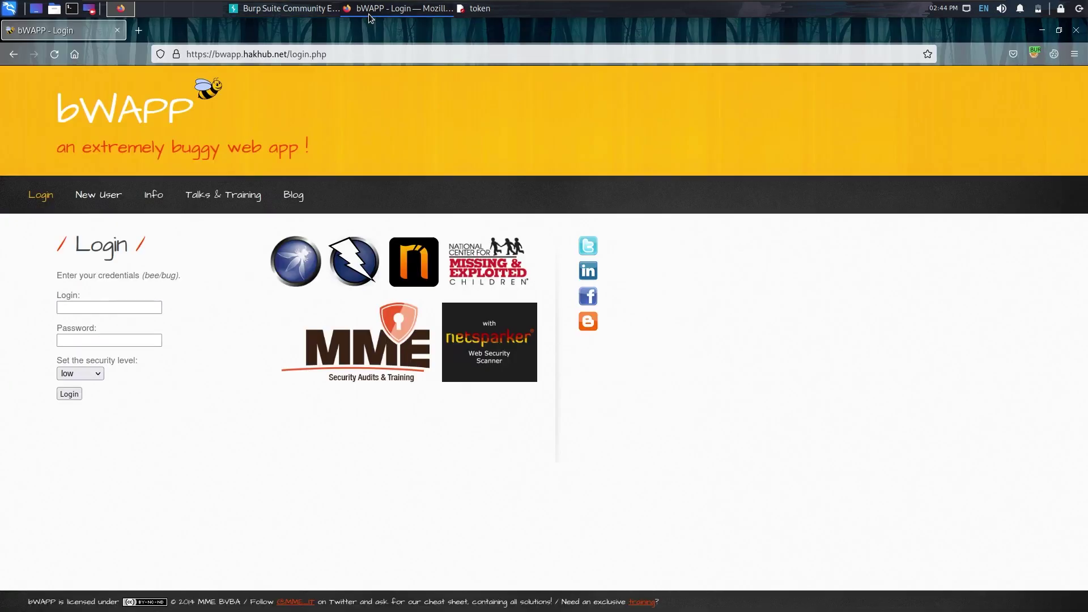
Submit the bWAPP login form with login bee and the account password at low security level, and return to Burp Suite
{"action": "left_click", "coordinate": [114, 308]}
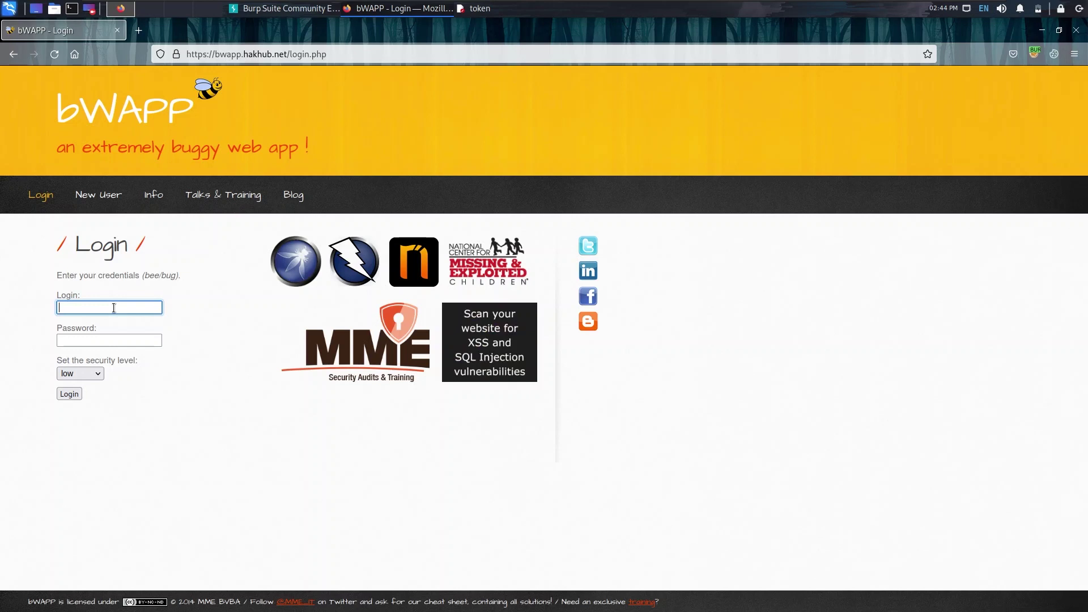
{"action": "type", "text": "bee"}
{"action": "key", "text": "Tab"}
{"action": "type", "text": "bug"}
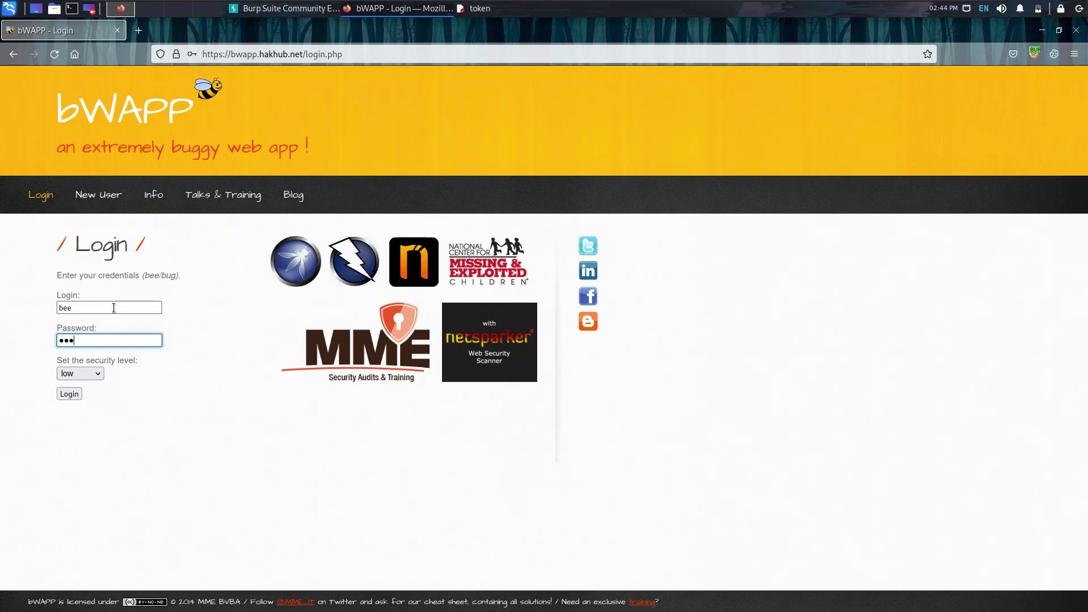
{"action": "left_click", "coordinate": [69, 393]}
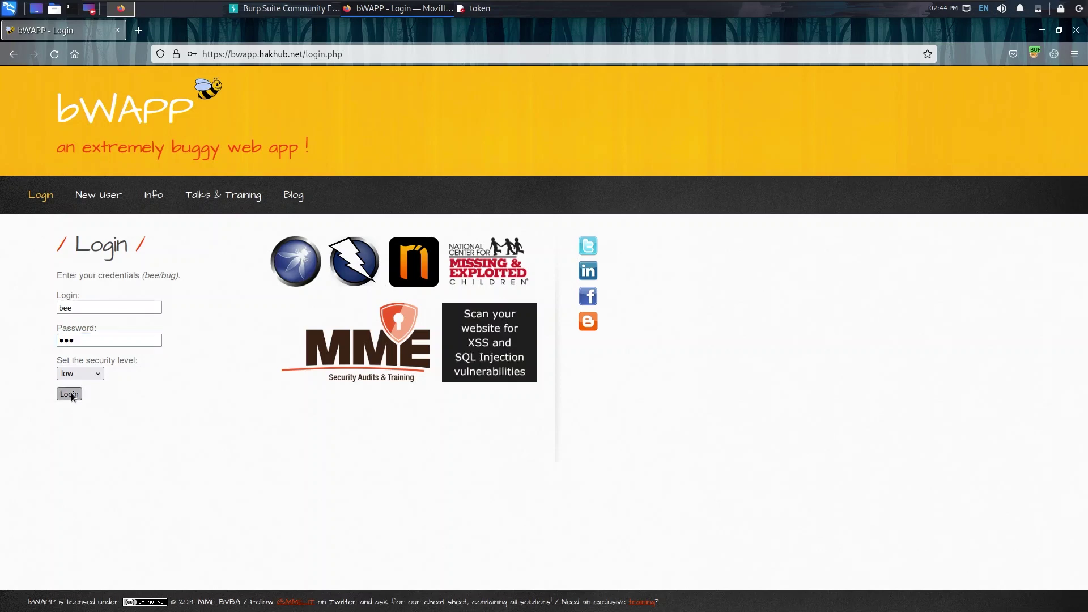
{"action": "key", "text": "alt+Tab"}
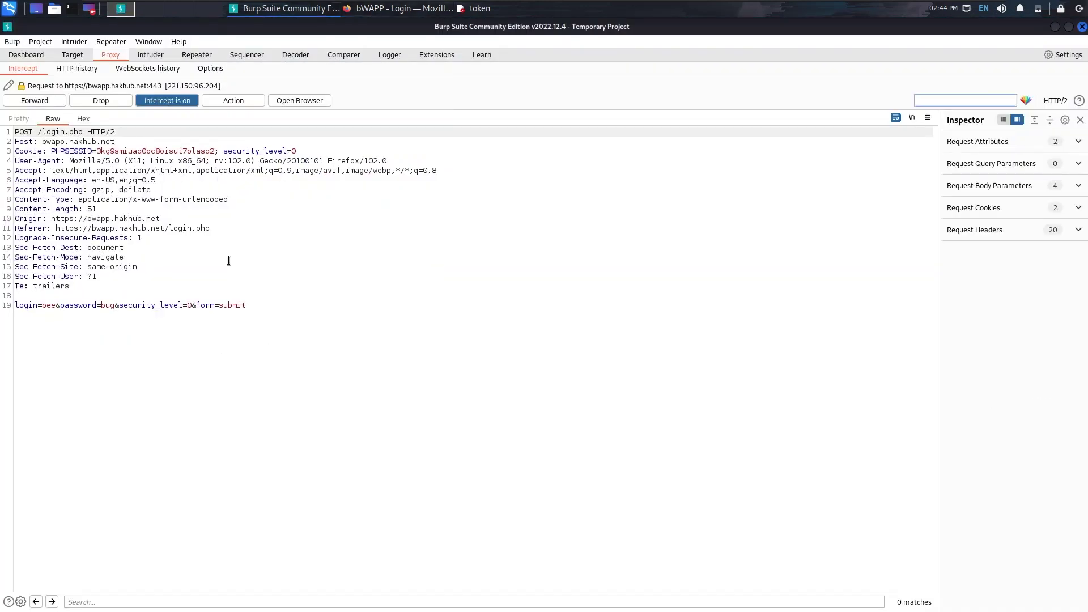
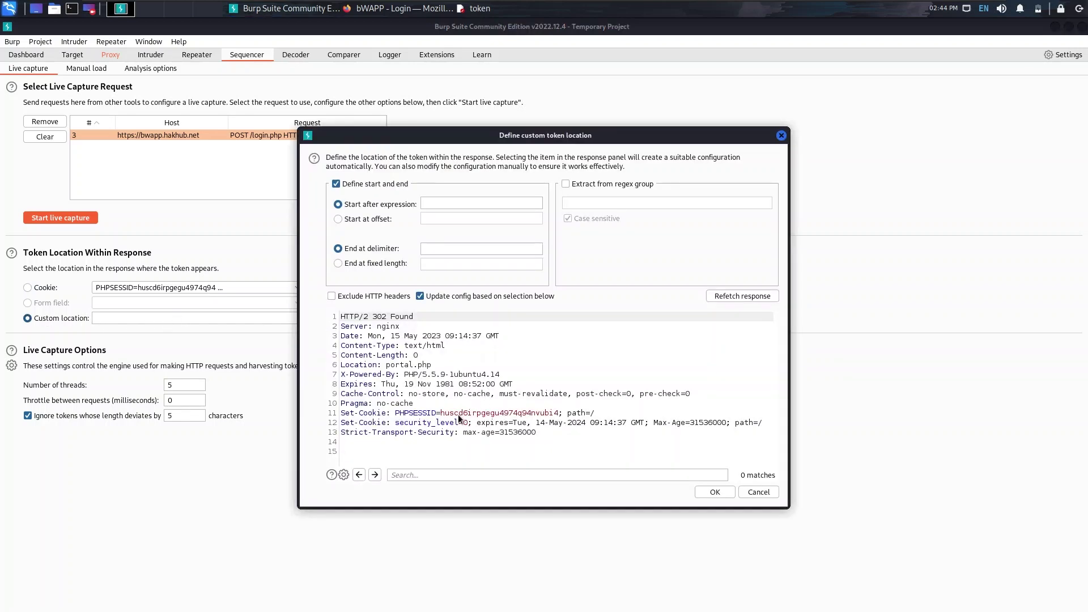
Set the token location to the PHPSESSID cookie instead of a custom location and start the Sequencer live capture
{"action": "double_click", "coordinate": [459, 413]}
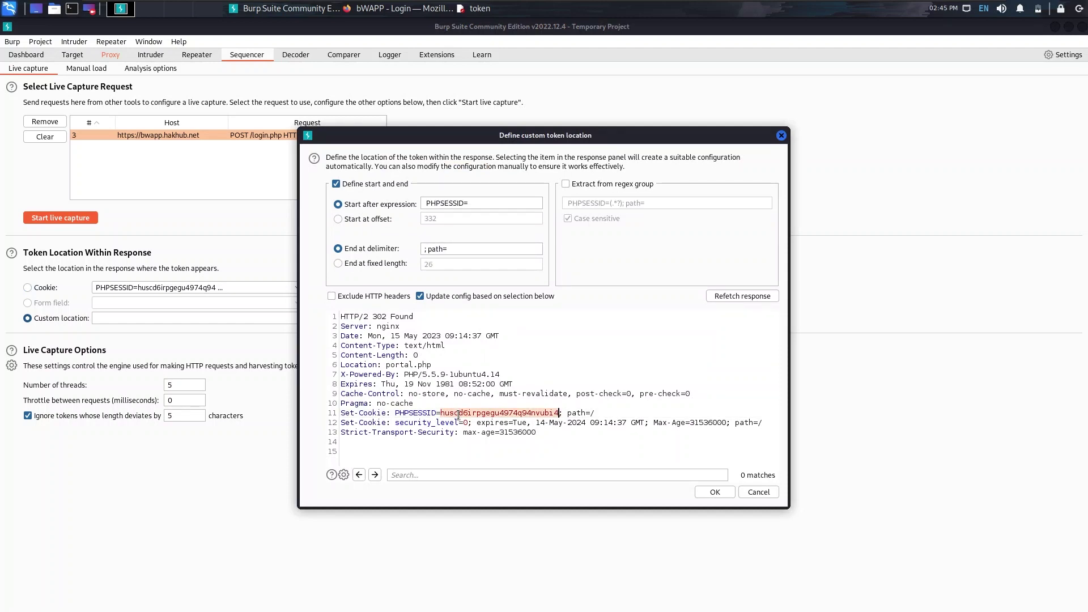
{"action": "left_click", "coordinate": [758, 492]}
{"action": "left_click", "coordinate": [32, 289]}
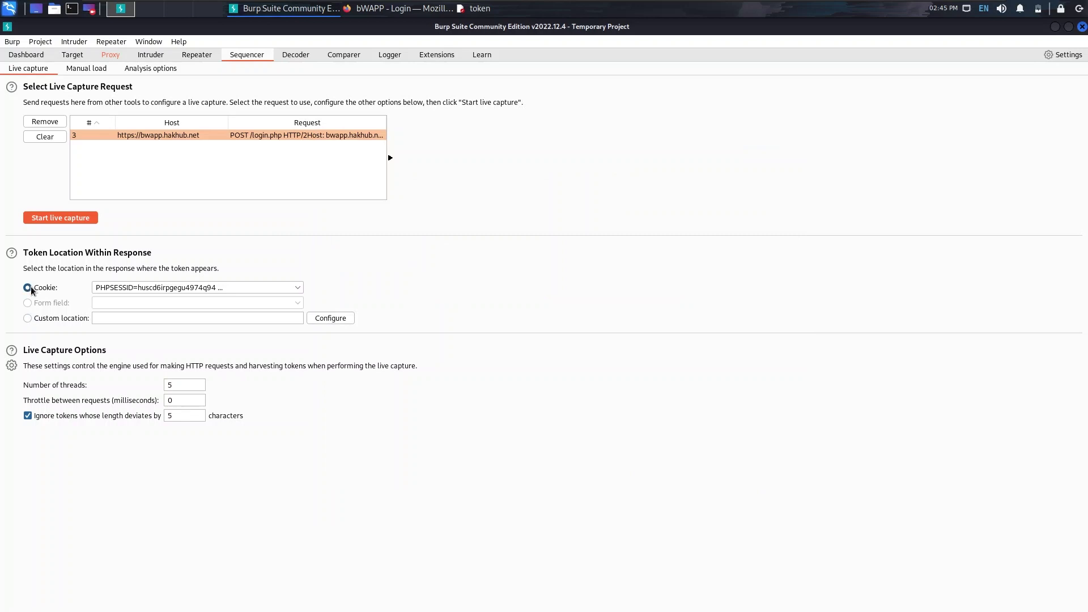
{"action": "left_click", "coordinate": [74, 219]}
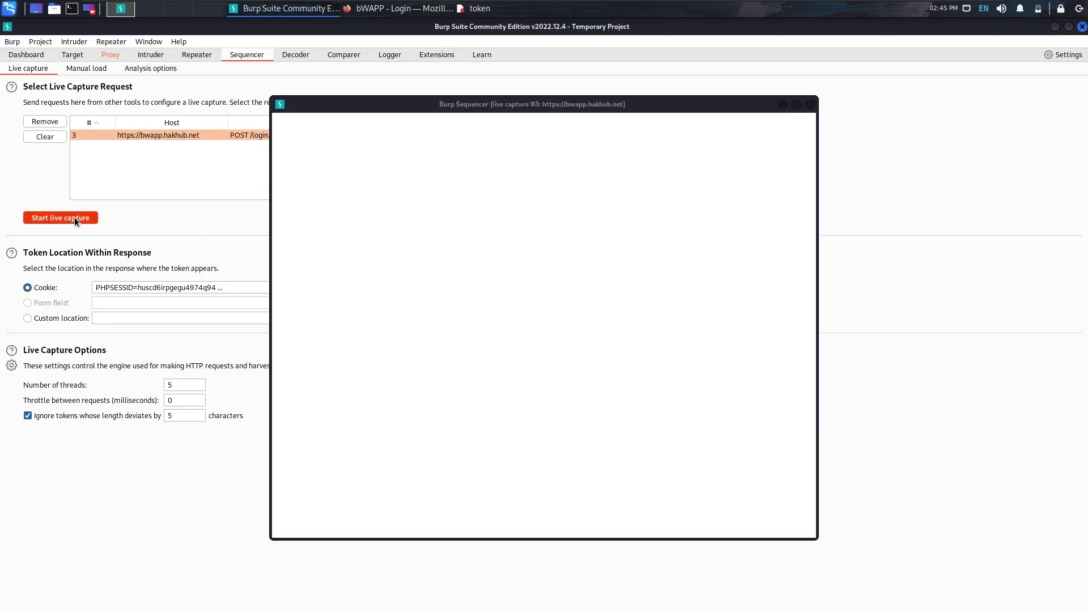
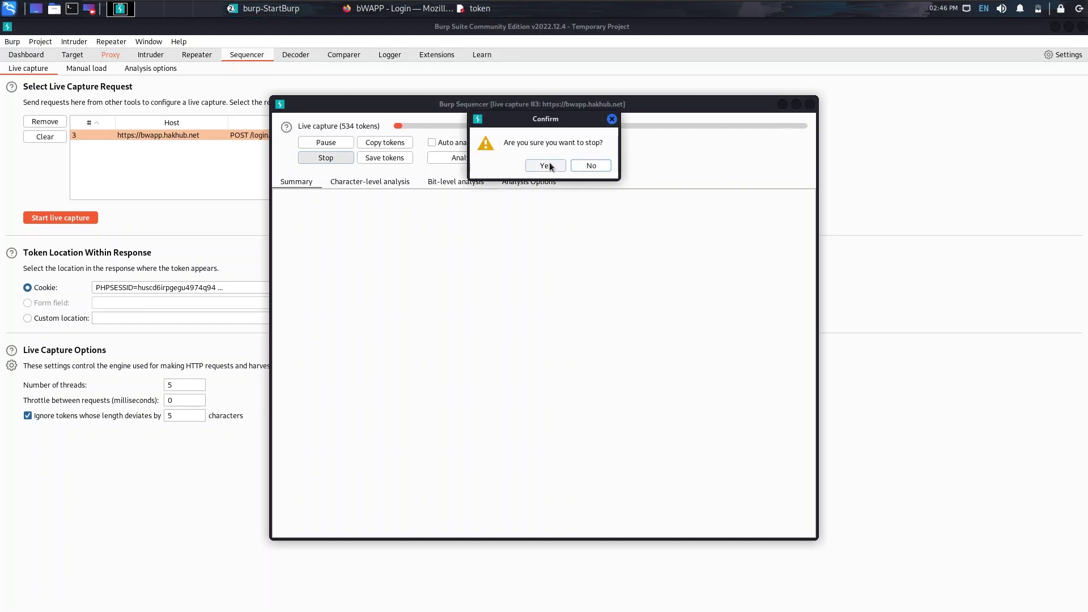
Stop the live capture, and analyze the collected tokens in a maximized results window
{"action": "left_click", "coordinate": [548, 164]}
{"action": "left_click", "coordinate": [461, 160]}
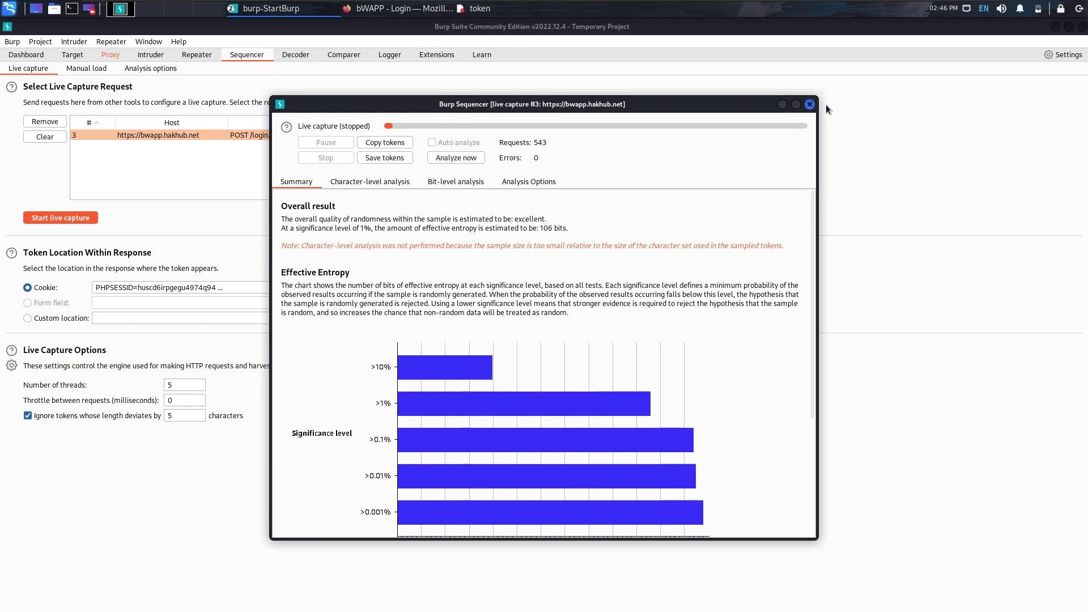
{"action": "left_click", "coordinate": [795, 104]}
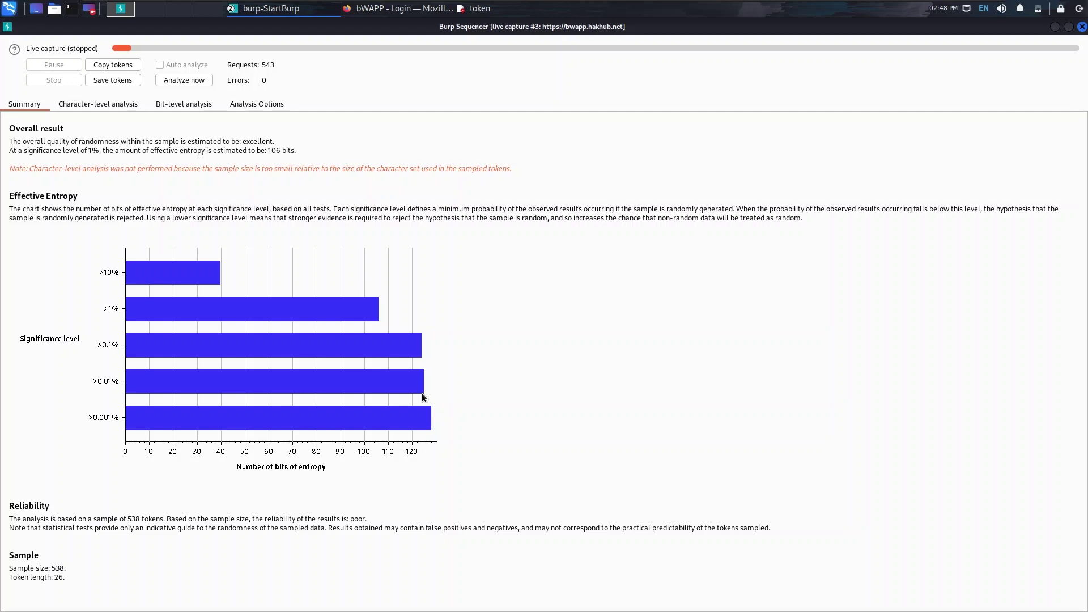
Review the character-level analysis, the bit-level analysis with its FIPS poker and runs tests, the analysis options and the overall summary
{"action": "left_click", "coordinate": [97, 104]}
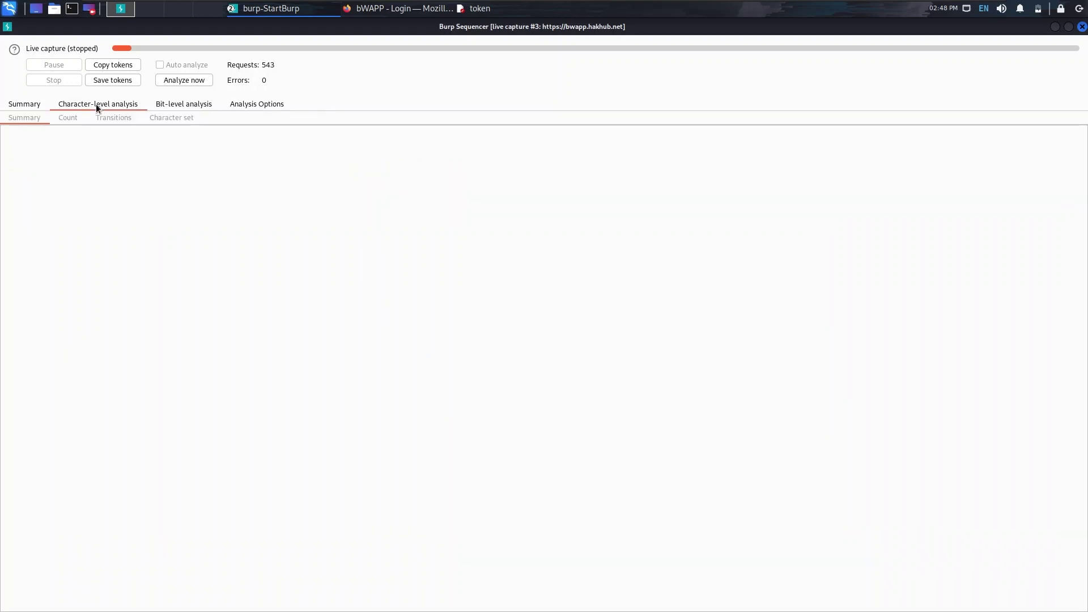
{"action": "left_click", "coordinate": [170, 104]}
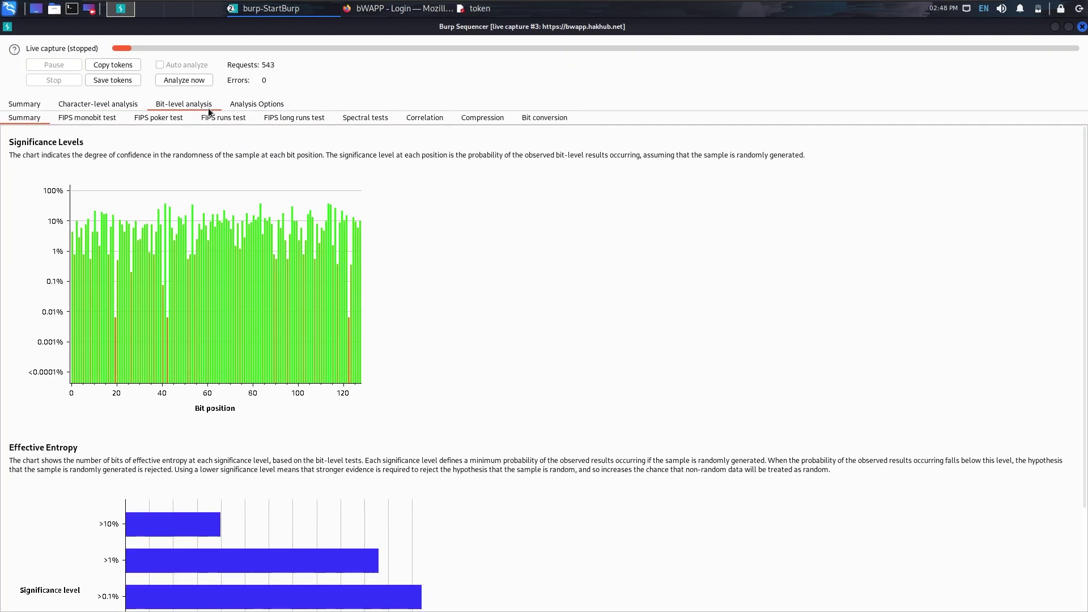
{"action": "left_click", "coordinate": [258, 105]}
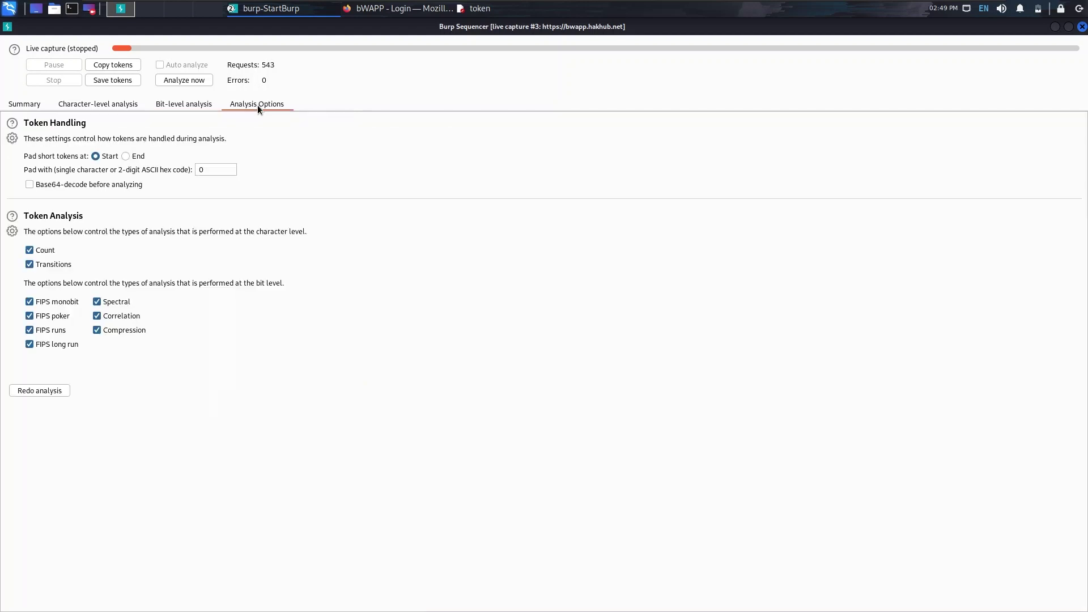
{"action": "left_click", "coordinate": [194, 104]}
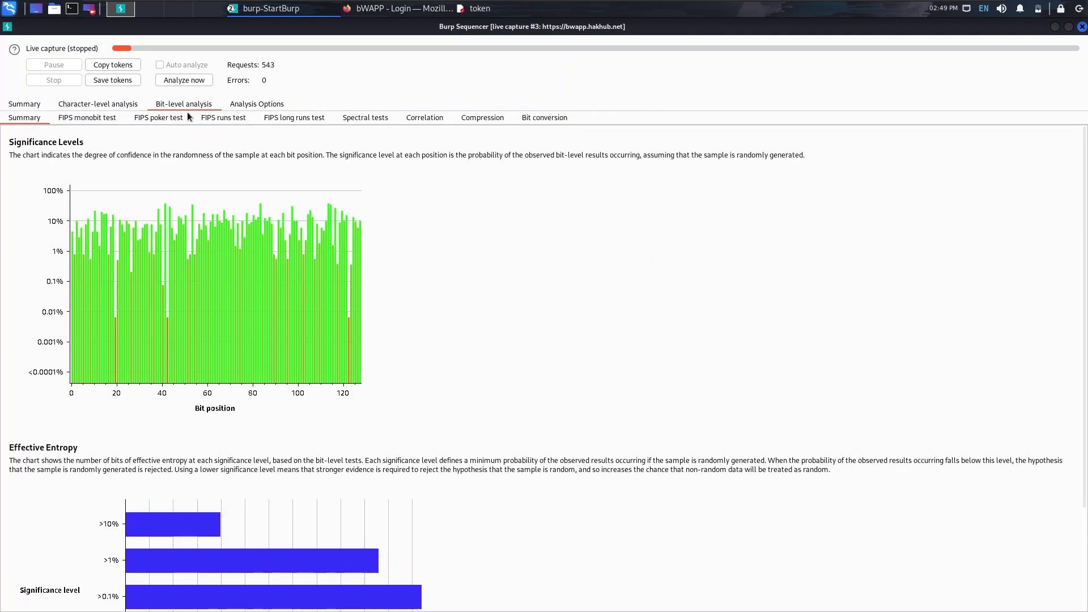
{"action": "left_click", "coordinate": [158, 119]}
{"action": "left_click", "coordinate": [241, 119]}
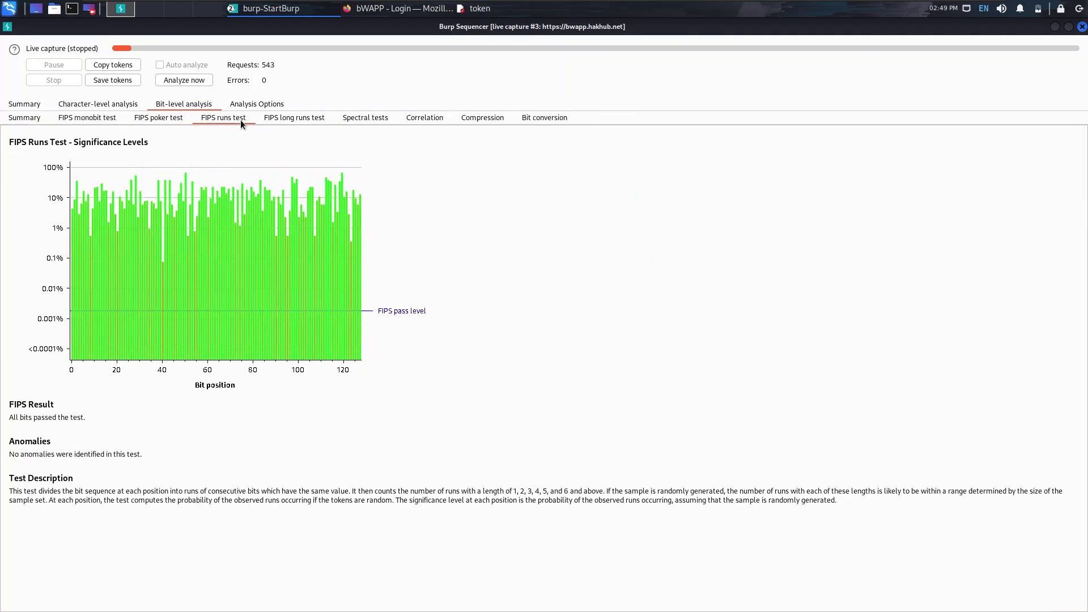
{"action": "left_click", "coordinate": [24, 107]}
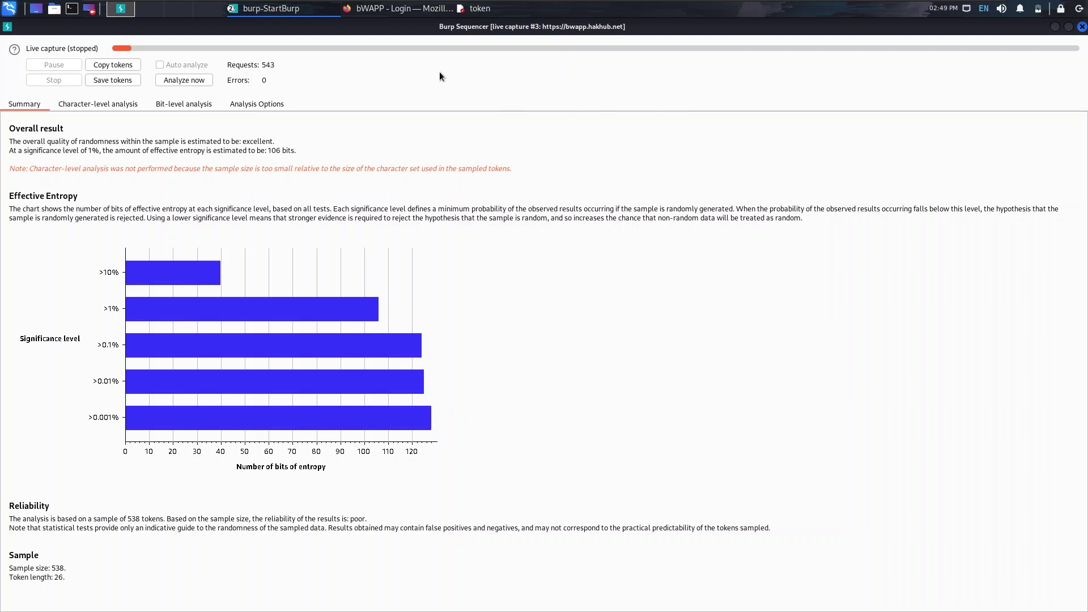
Save the captured tokens to the Desktop as token, overwriting the existing file
{"action": "left_click", "coordinate": [118, 80]}
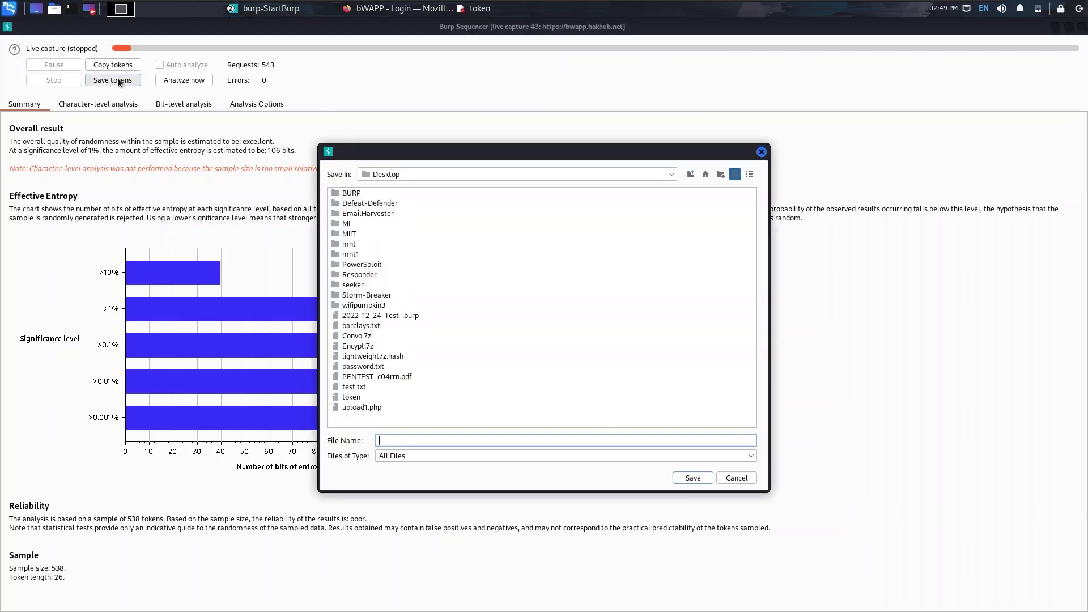
{"action": "left_click", "coordinate": [346, 397]}
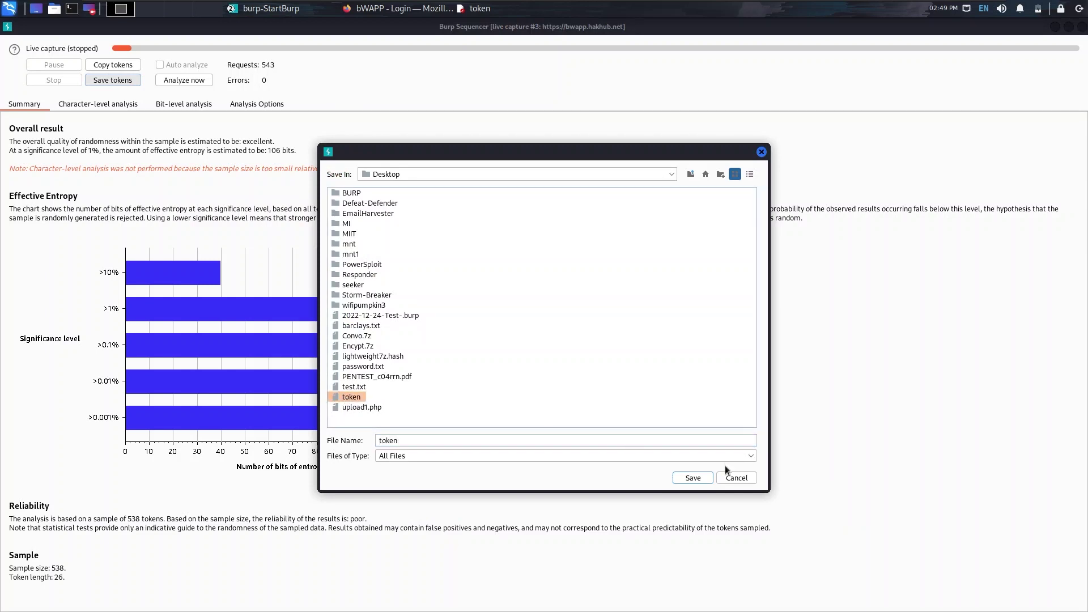
{"action": "left_click", "coordinate": [700, 480]}
{"action": "left_click", "coordinate": [551, 337]}
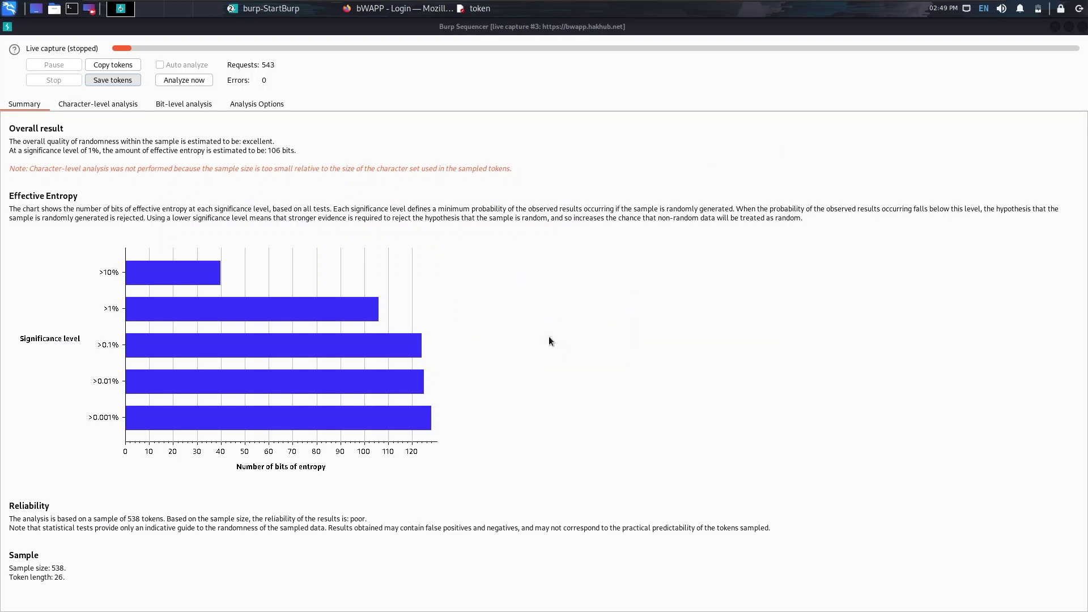
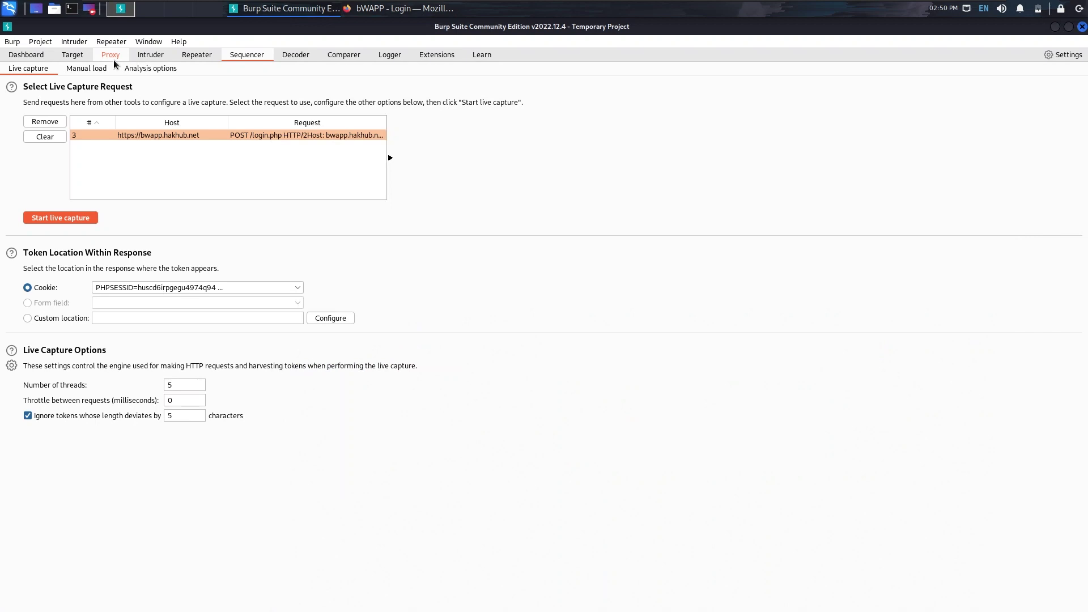
Pass the intercepted POST /login.php request to Repeater and issue it to the bWAPP server
{"action": "left_click", "coordinate": [77, 56]}
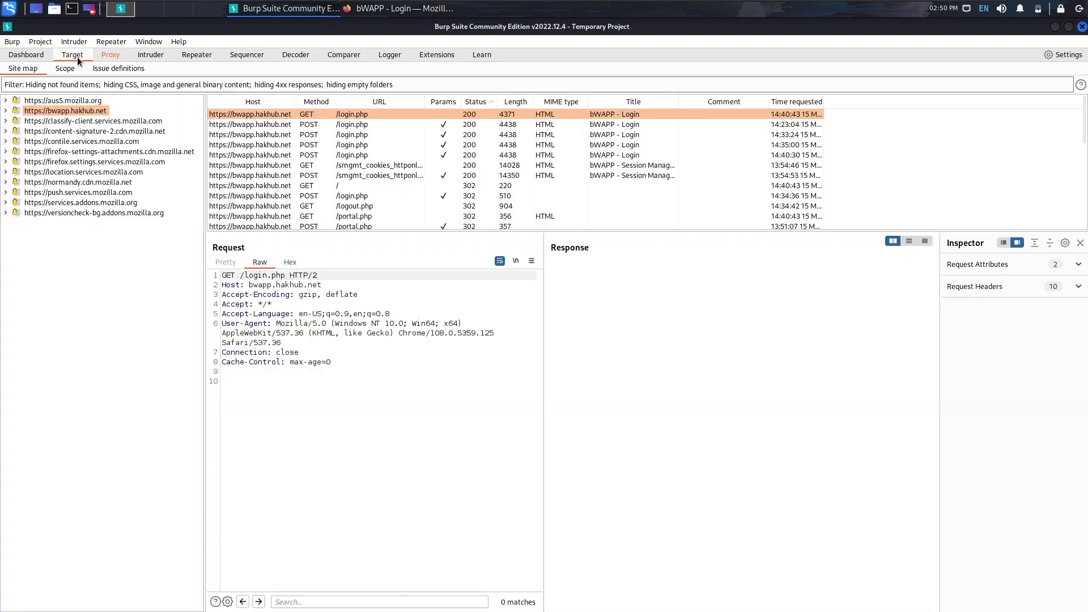
{"action": "left_click", "coordinate": [116, 53]}
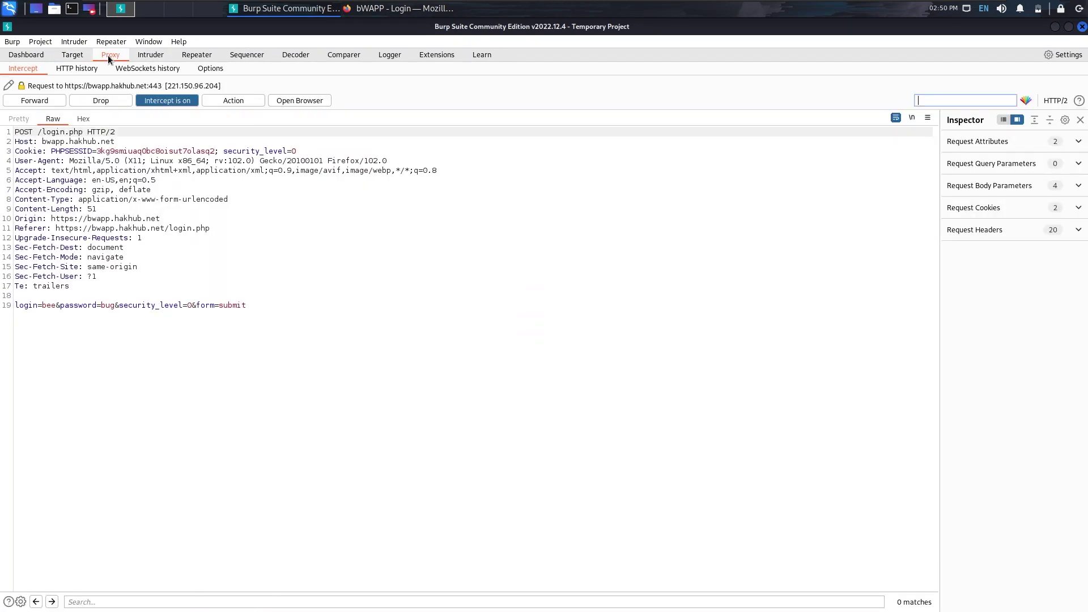
{"action": "left_click", "coordinate": [165, 221]}
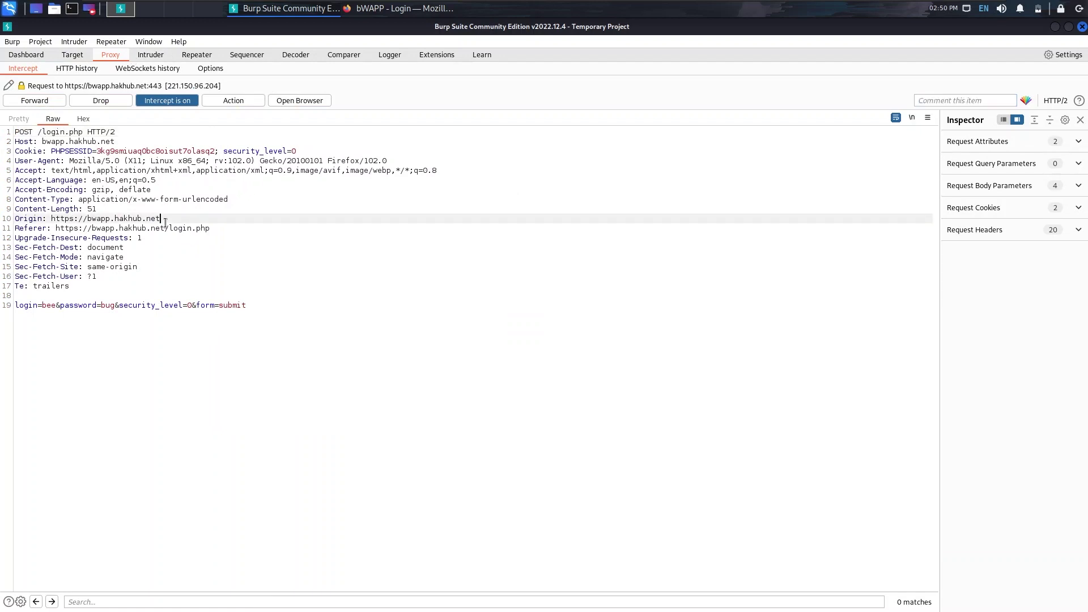
{"action": "right_click", "coordinate": [165, 222]}
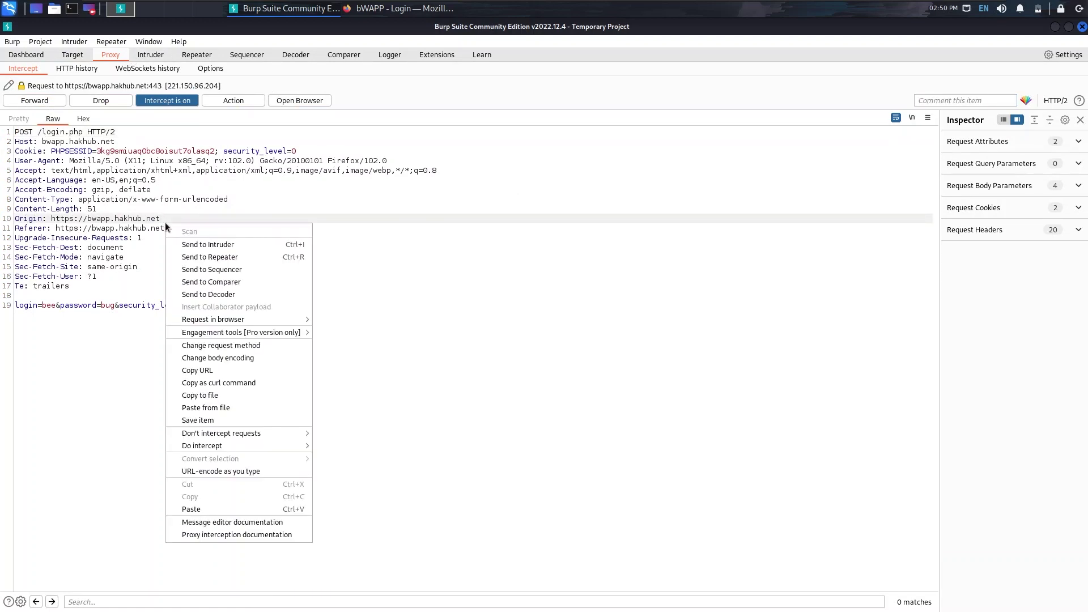
{"action": "left_click", "coordinate": [227, 257]}
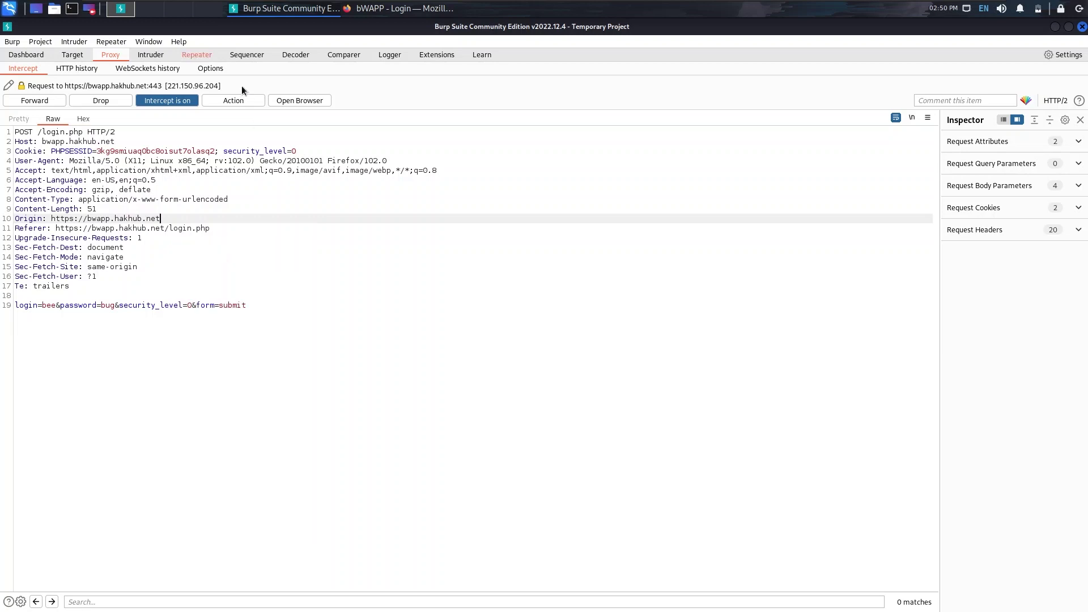
{"action": "left_click", "coordinate": [198, 57]}
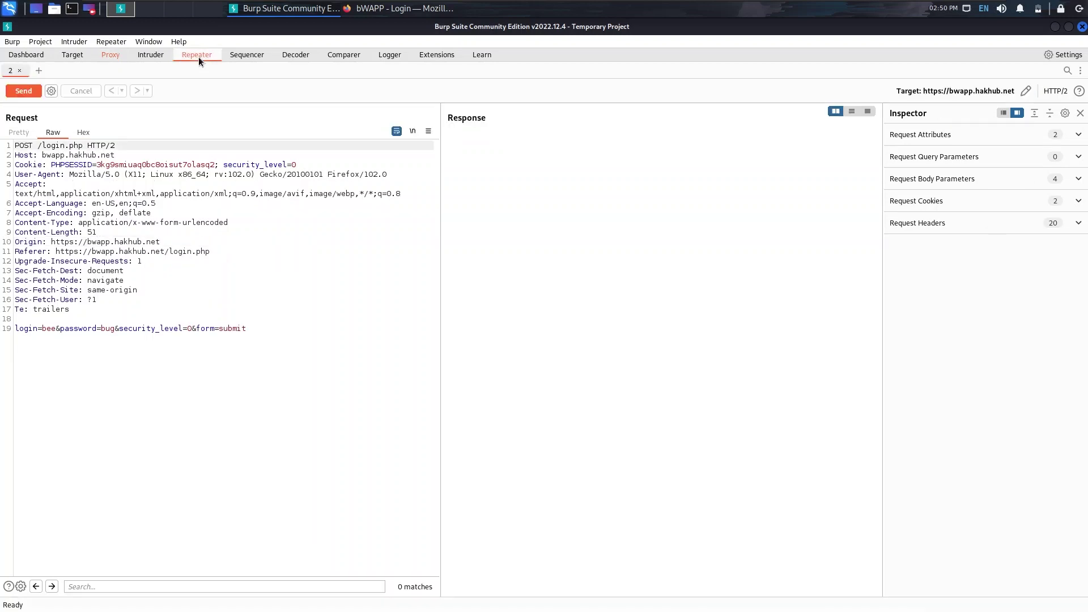
{"action": "left_click", "coordinate": [22, 91]}
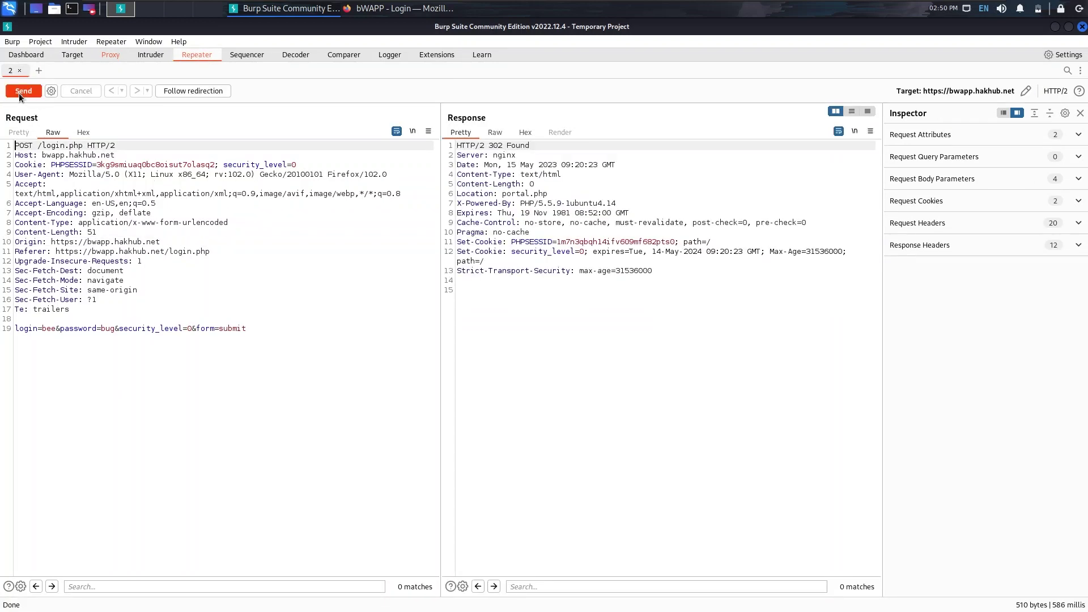
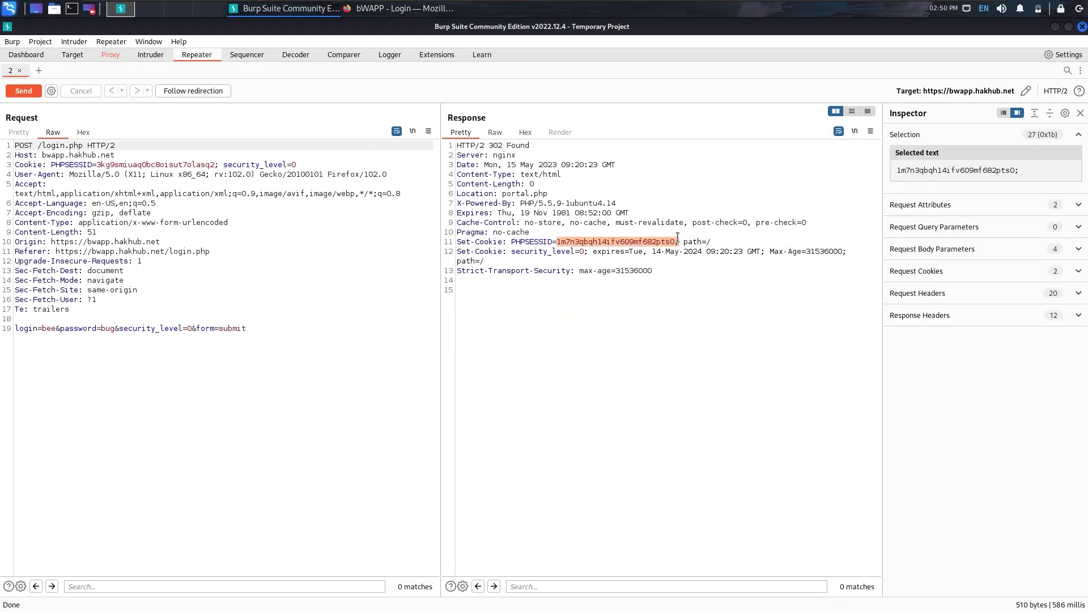
Resend the login request in Repeater three times, highlighting the new PHPSESSID value in the responses to compare session tokens
{"action": "key", "text": "ctrl+space"}
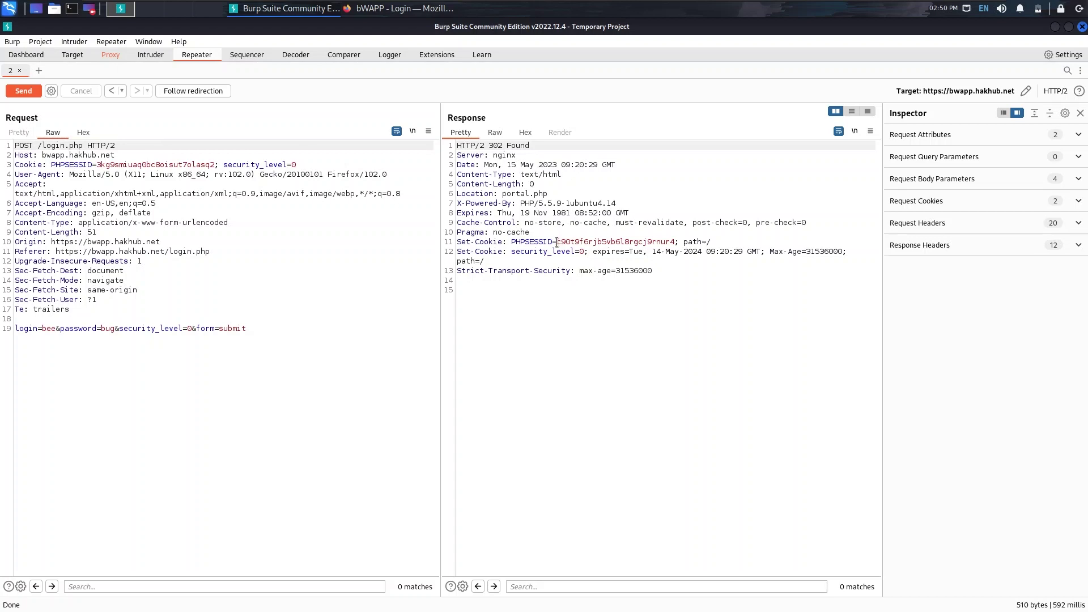
{"action": "left_click_drag", "start_coordinate": [557, 241], "coordinate": [675, 242]}
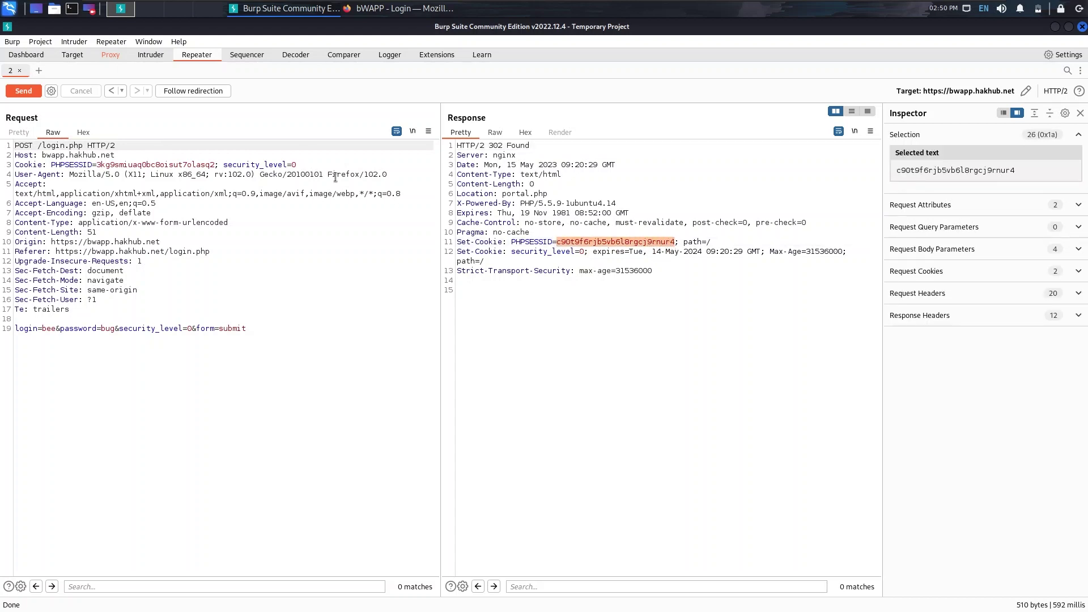
{"action": "left_click", "coordinate": [25, 93]}
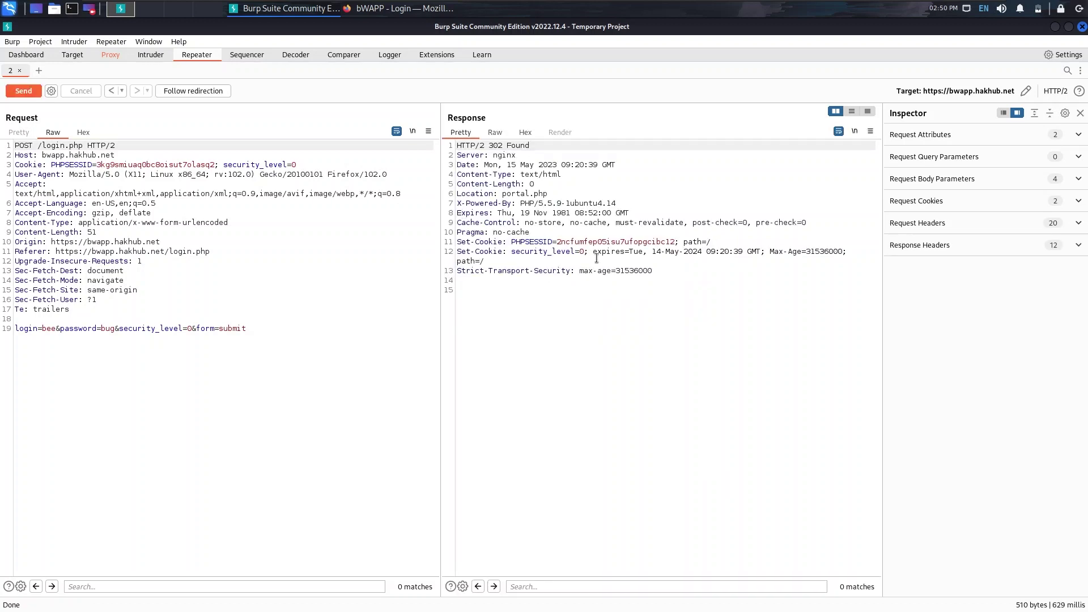
{"action": "left_click_drag", "start_coordinate": [556, 235], "coordinate": [703, 242]}
{"action": "left_click", "coordinate": [19, 92]}
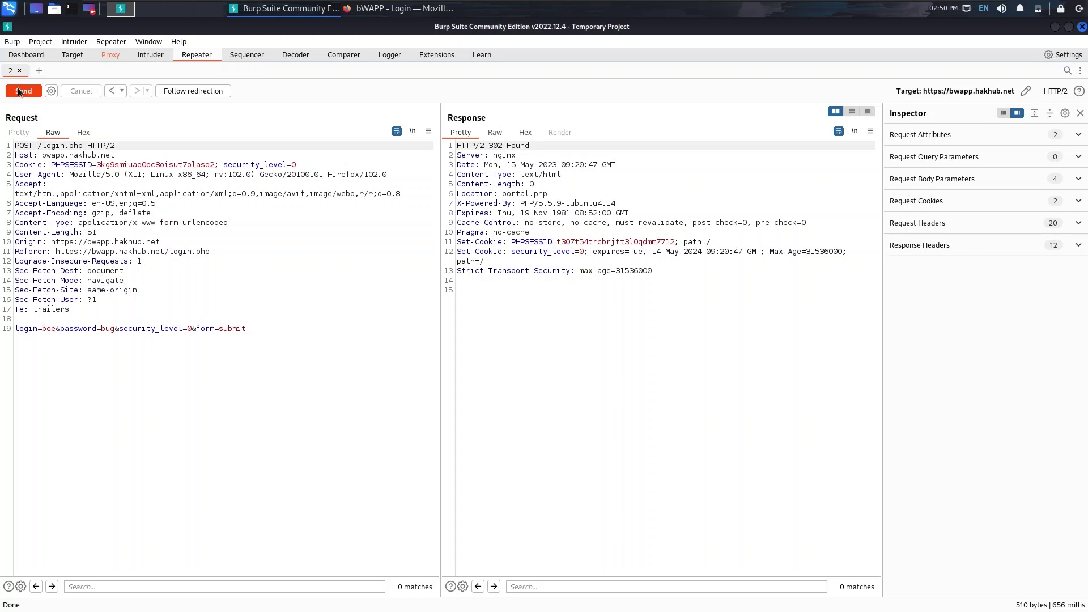
Enter a sample first name in Decoder, encode it as URL, and inspect the encoded output
{"action": "left_click", "coordinate": [293, 56]}
{"action": "left_click", "coordinate": [352, 57]}
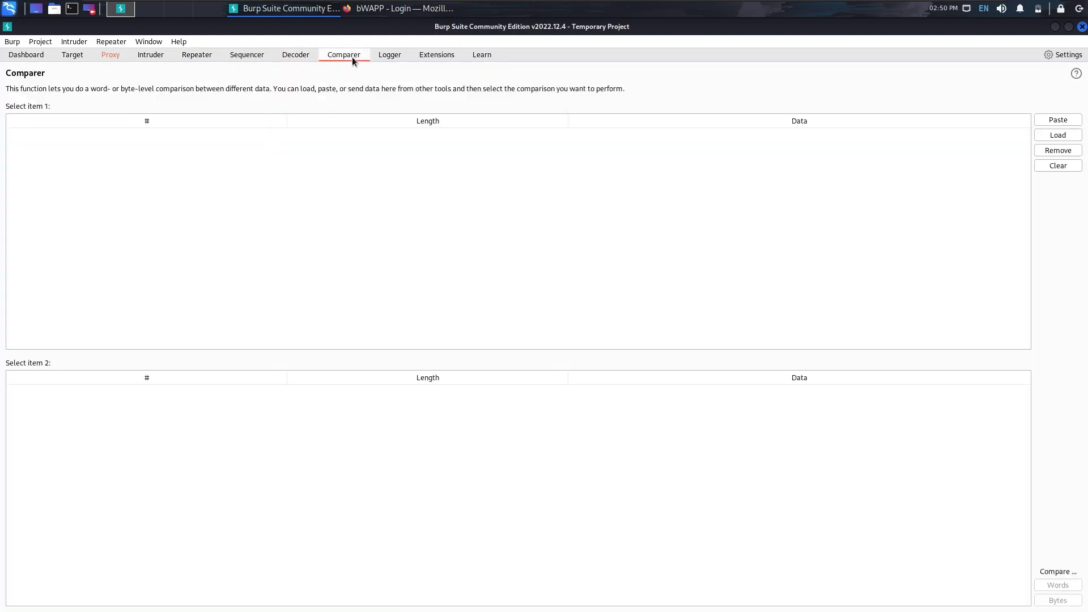
{"action": "left_click", "coordinate": [304, 57]}
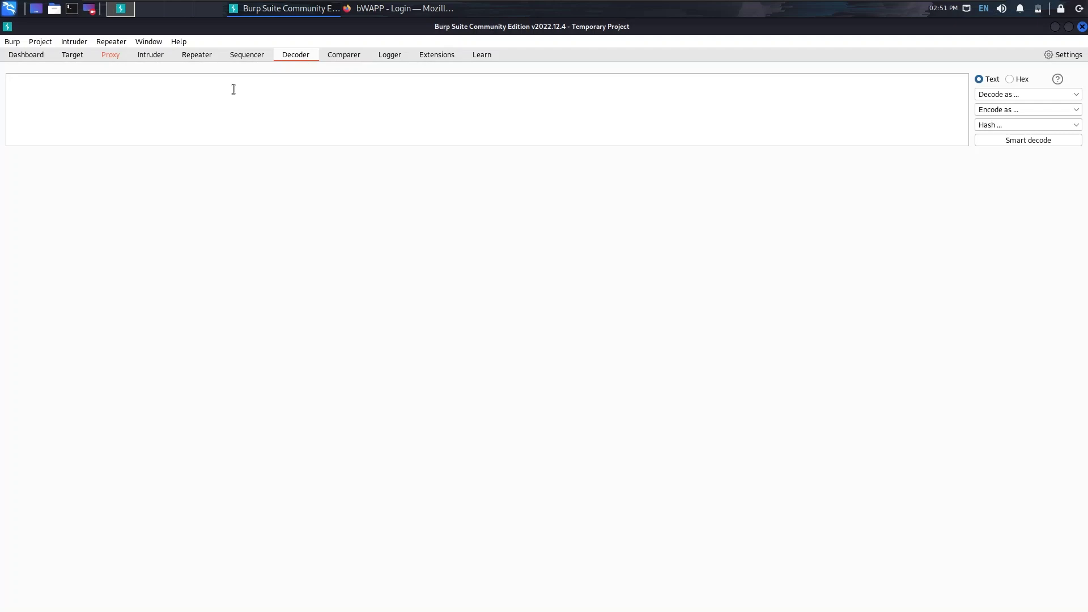
{"action": "type", "text": "rahul"}
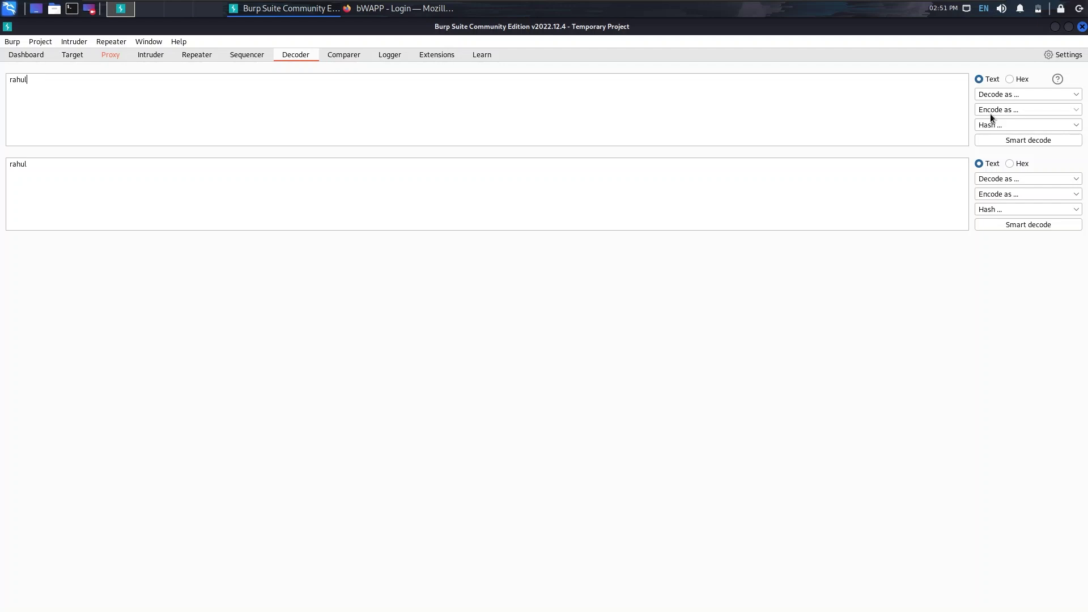
{"action": "left_click", "coordinate": [1061, 110]}
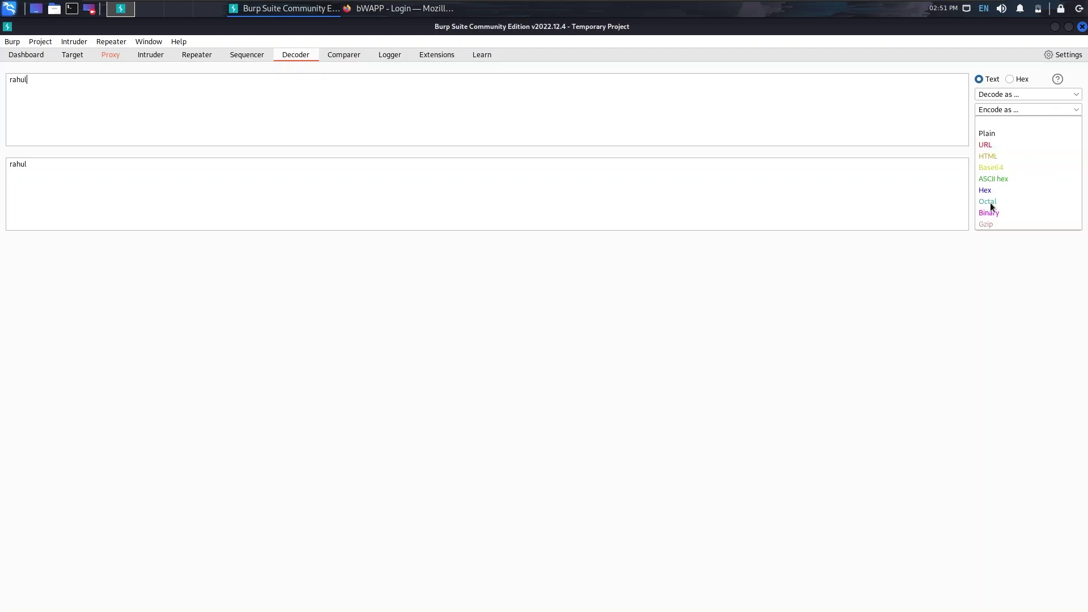
{"action": "left_click", "coordinate": [986, 145]}
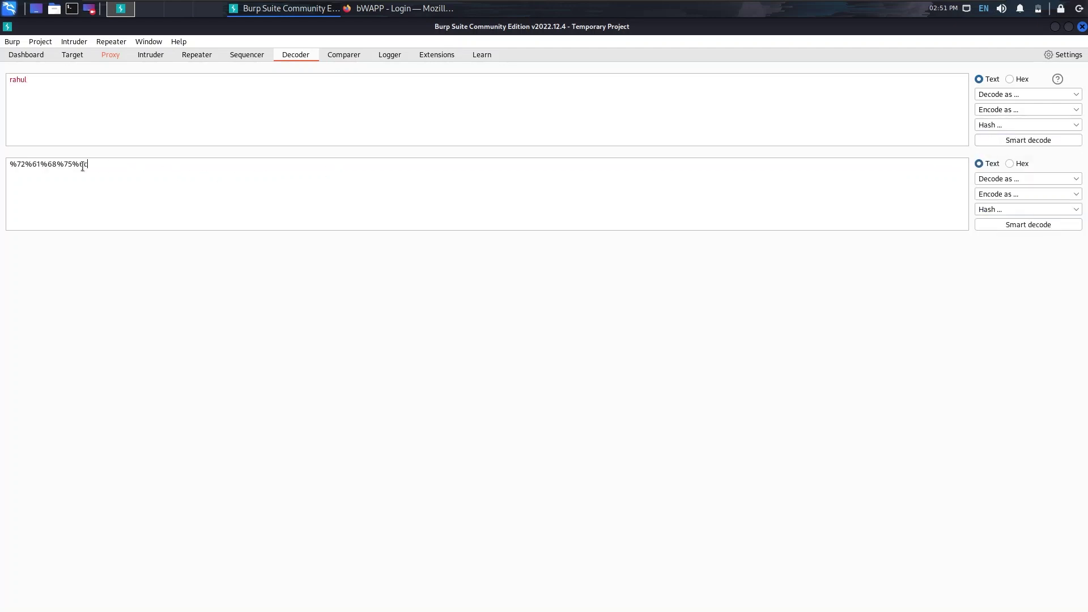
{"action": "mouse_move", "coordinate": [83, 164]}
{"action": "left_mouse_down"}
{"action": "mouse_move", "coordinate": [21, 165]}
{"action": "mouse_move", "coordinate": [96, 167]}
{"action": "left_mouse_up"}
{"action": "left_click", "coordinate": [102, 165]}
Clear all the sample text from the first Decoder box
{"action": "left_click", "coordinate": [225, 121]}
{"action": "key", "text": "ctrl+a"}
{"action": "key", "text": "BackSpace"}
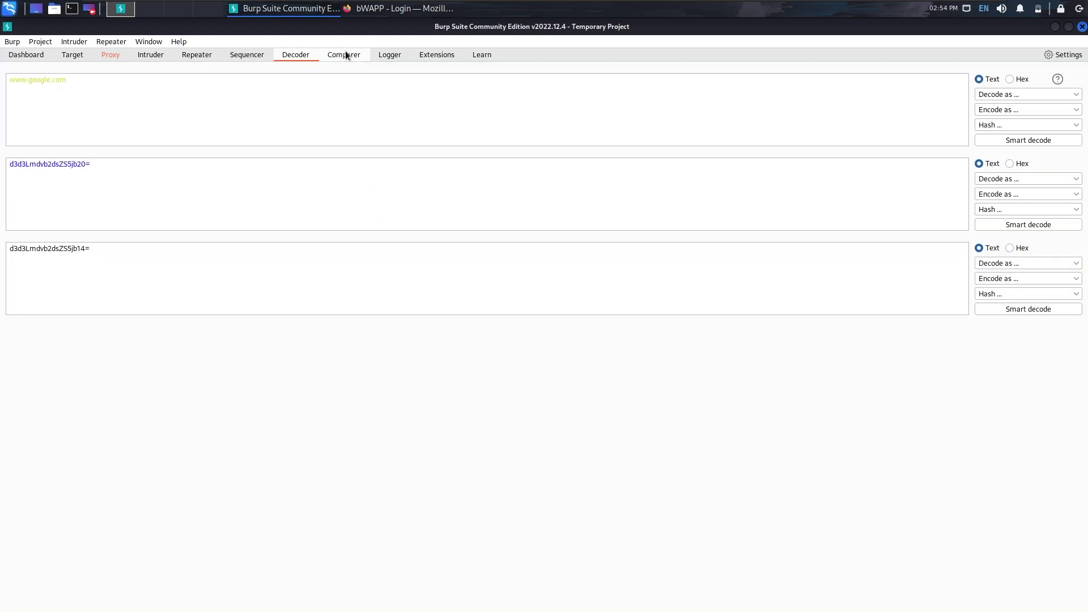
Return to the intercepted POST /login.php request in Proxy, pass it to Comparer and forward it
{"action": "left_click", "coordinate": [345, 55]}
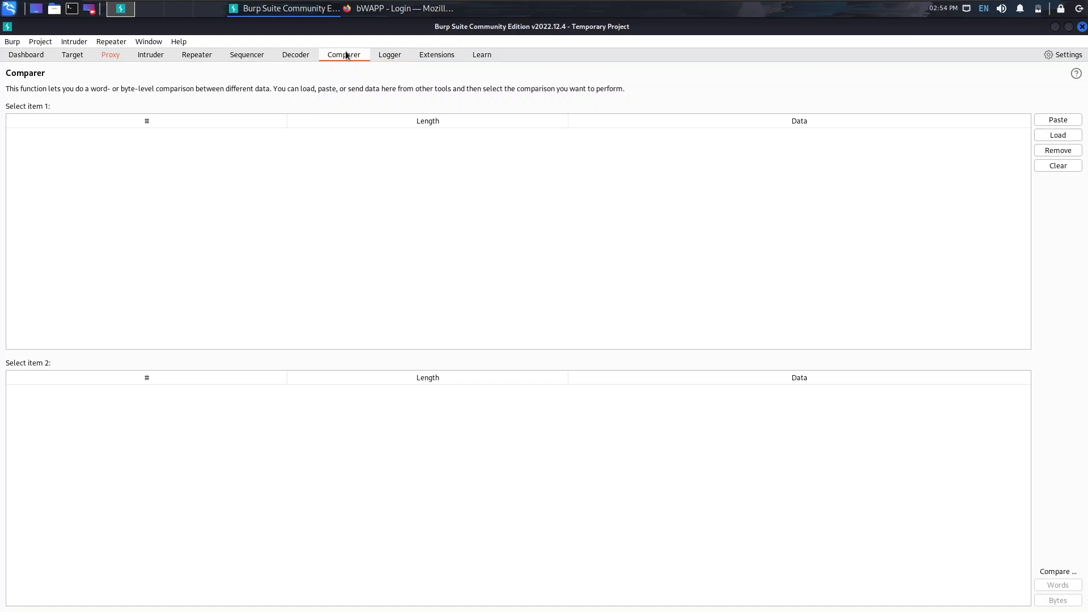
{"action": "left_click", "coordinate": [73, 55]}
{"action": "left_click", "coordinate": [121, 57]}
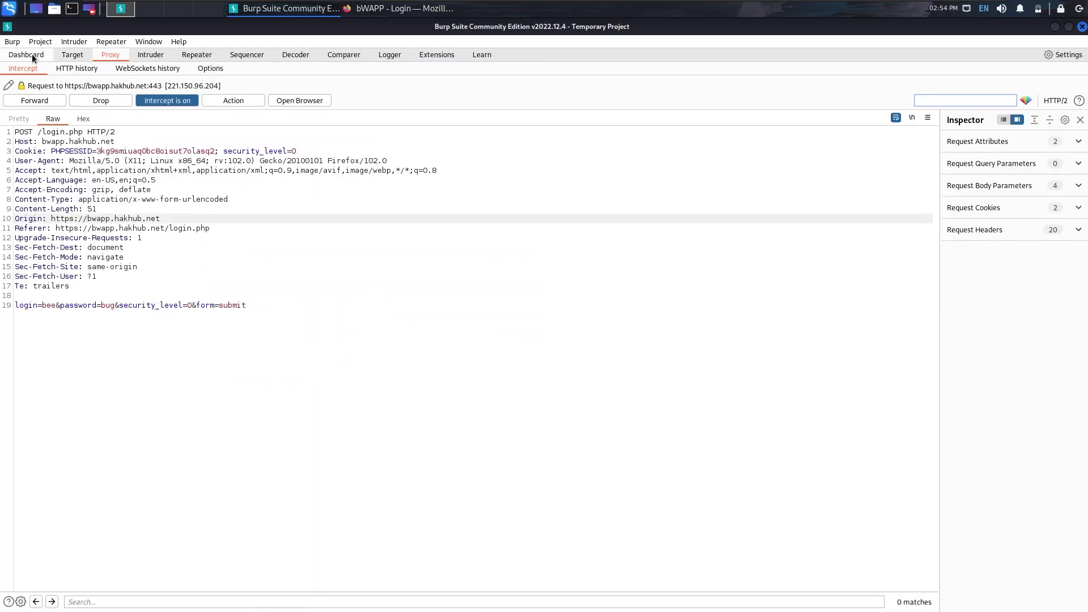
{"action": "left_click", "coordinate": [30, 53]}
{"action": "left_click", "coordinate": [108, 55]}
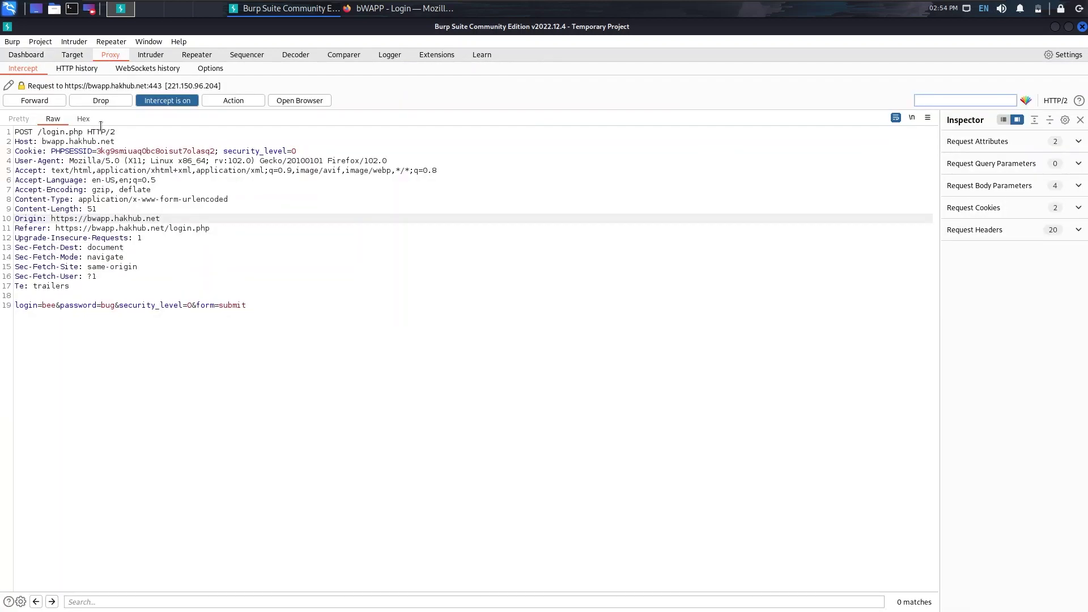
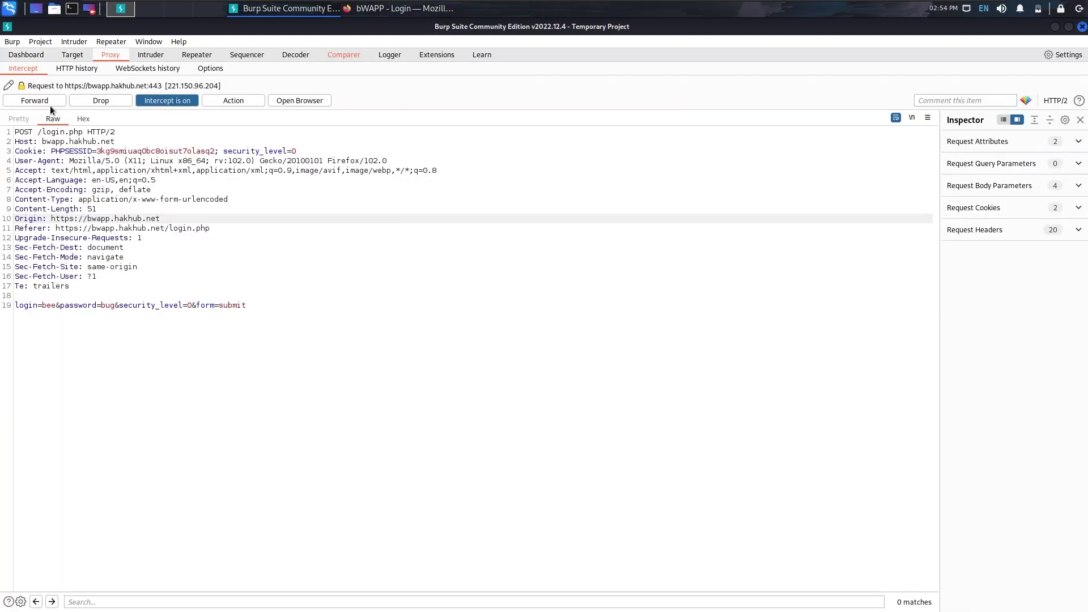
{"action": "left_click", "coordinate": [43, 98]}
Pass the intercepted GET /v1/tiles request to Comparer
{"action": "left_click", "coordinate": [194, 222]}
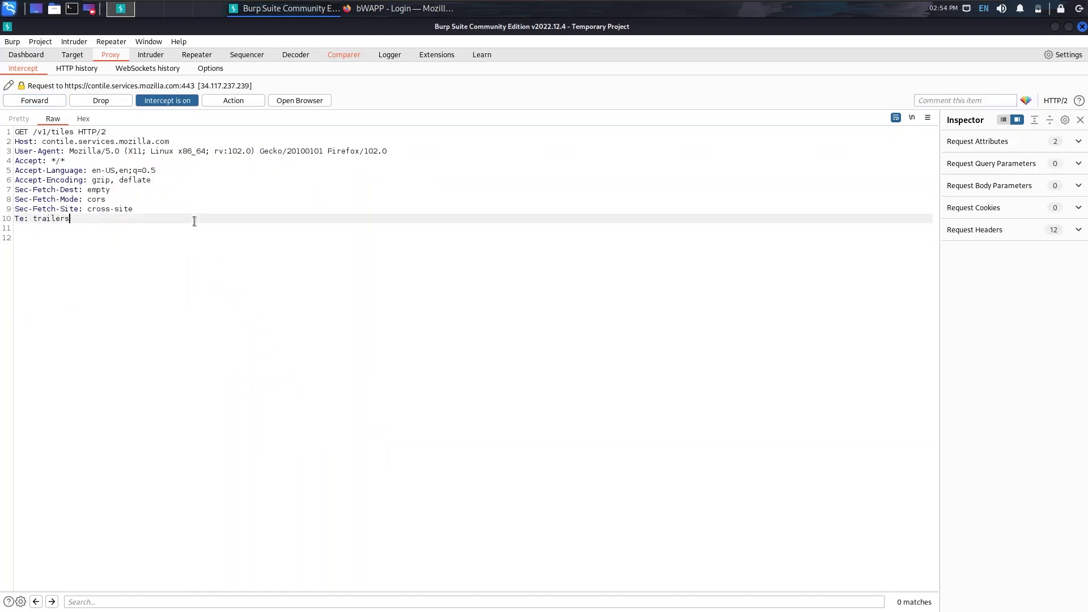
{"action": "left_click", "coordinate": [162, 200]}
{"action": "right_click", "coordinate": [161, 199]}
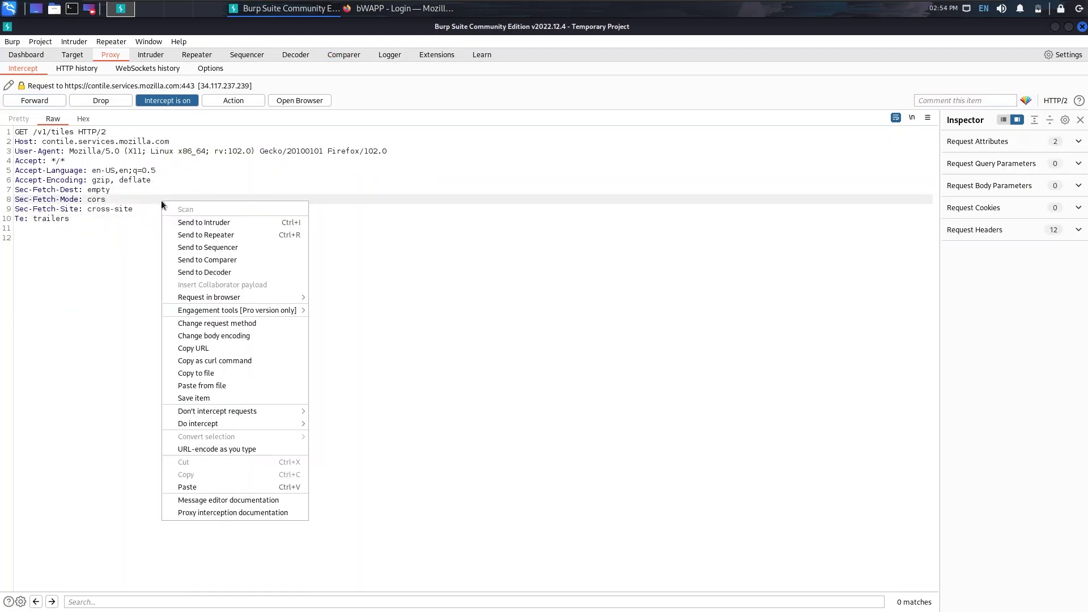
{"action": "left_click", "coordinate": [228, 259]}
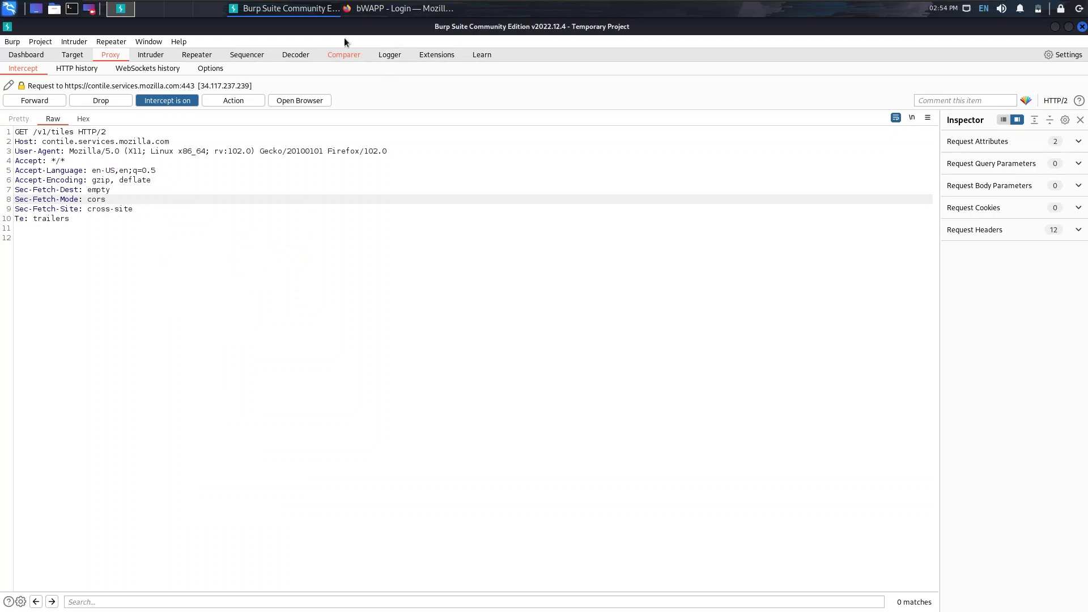
Compare the POST /login.php and GET /v1/tiles requests word by word, examine the highlighted differences, and close the comparison
{"action": "left_click", "coordinate": [332, 54]}
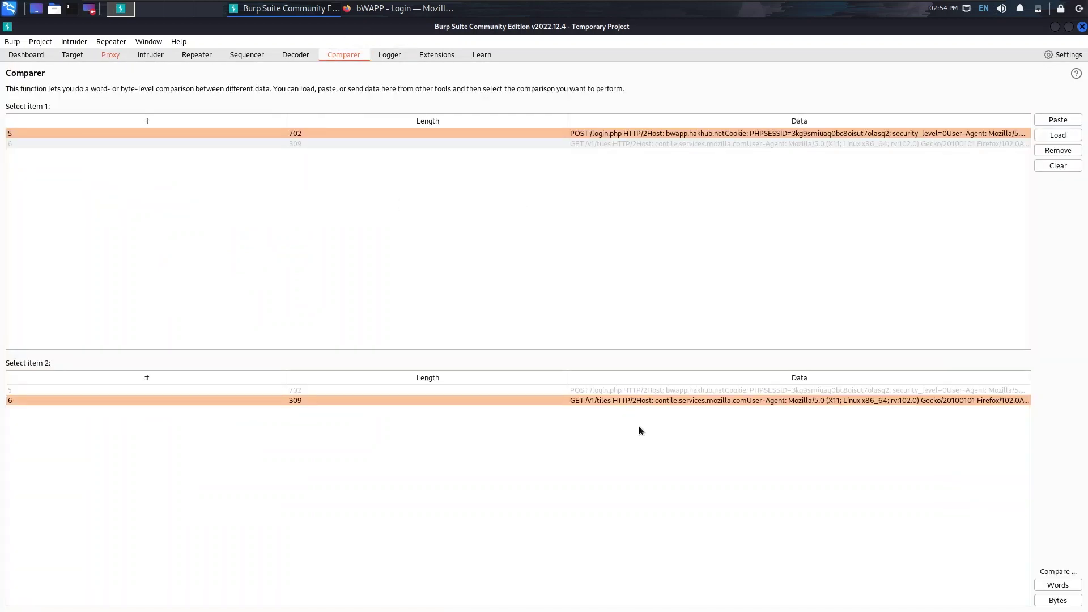
{"action": "left_click", "coordinate": [1058, 585]}
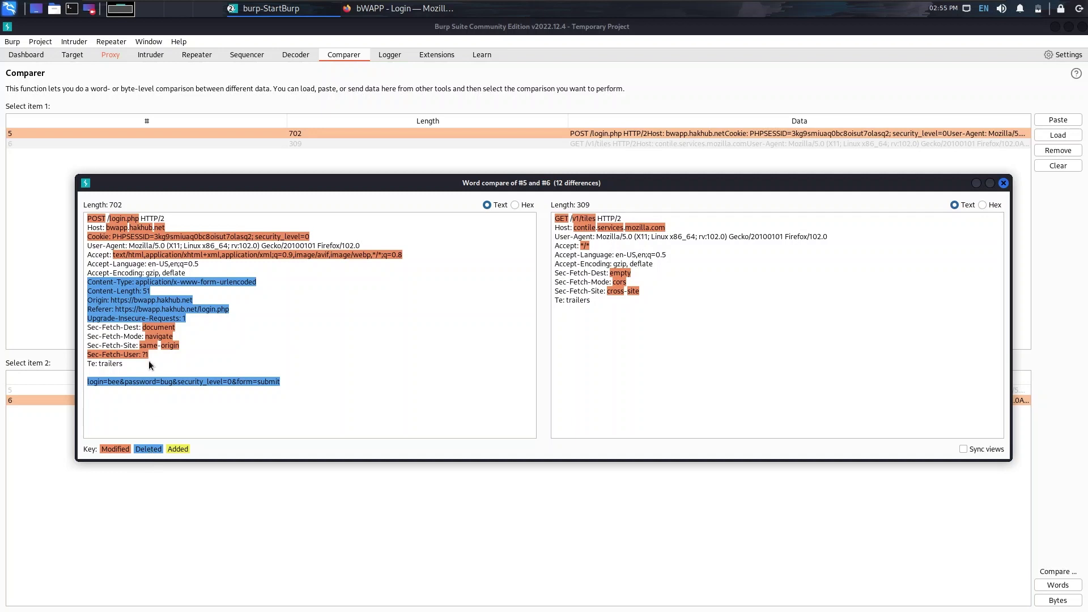
{"action": "left_click_drag", "start_coordinate": [96, 284], "coordinate": [203, 315]}
{"action": "left_click", "coordinate": [1004, 182]}
Look through the requests recorded in Logger from start to end
{"action": "left_click", "coordinate": [393, 55]}
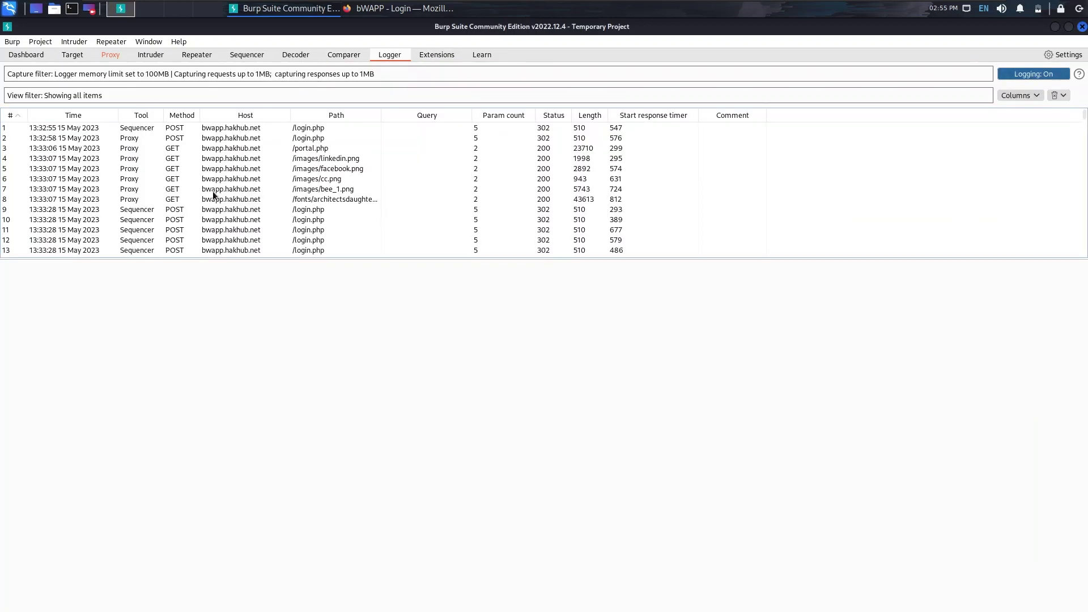
{"action": "scroll", "coordinate": [213, 192], "scroll_direction": "down", "scroll_amount": 10}
{"action": "scroll", "coordinate": [212, 192], "scroll_direction": "up", "scroll_amount": 10}
Look at the settings for loading a new Burp extension, and dismiss the dialog without adding one
{"action": "left_click", "coordinate": [445, 54]}
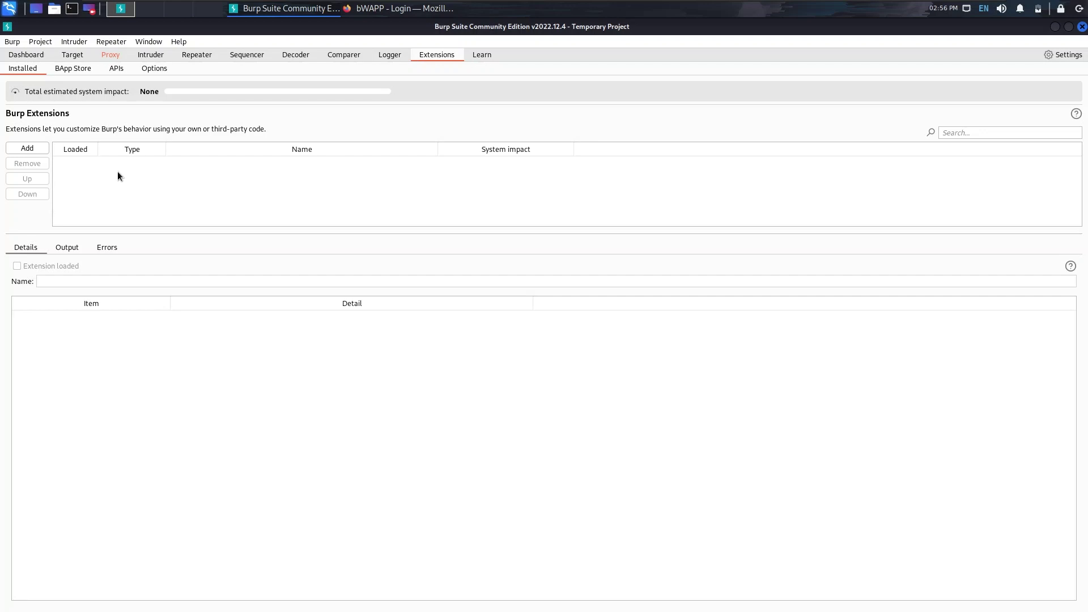
{"action": "left_click", "coordinate": [27, 148]}
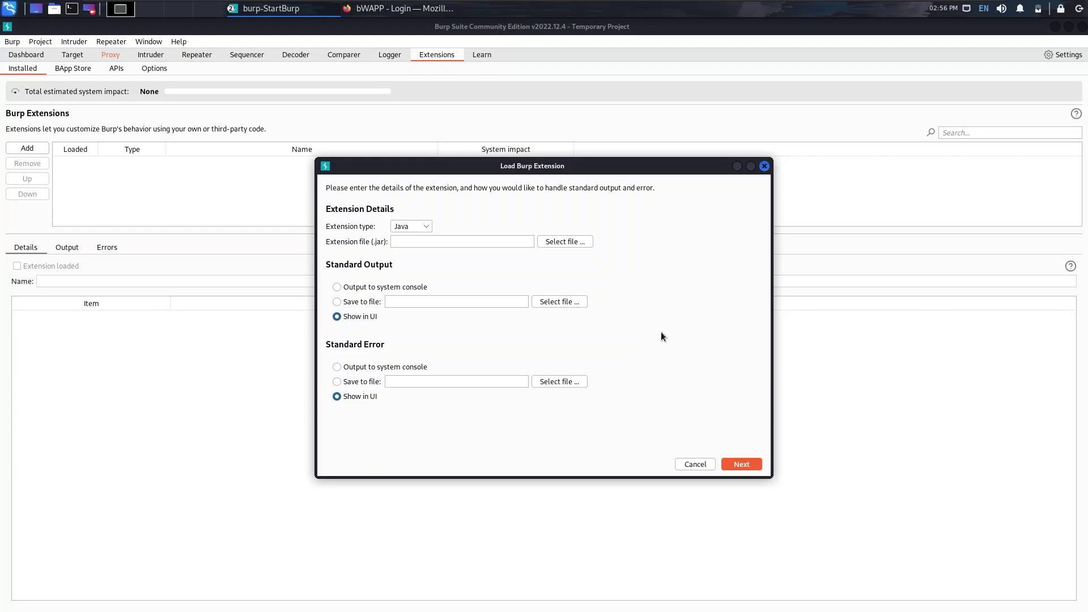
{"action": "key", "text": "Escape"}
{"action": "left_click", "coordinate": [562, 358]}
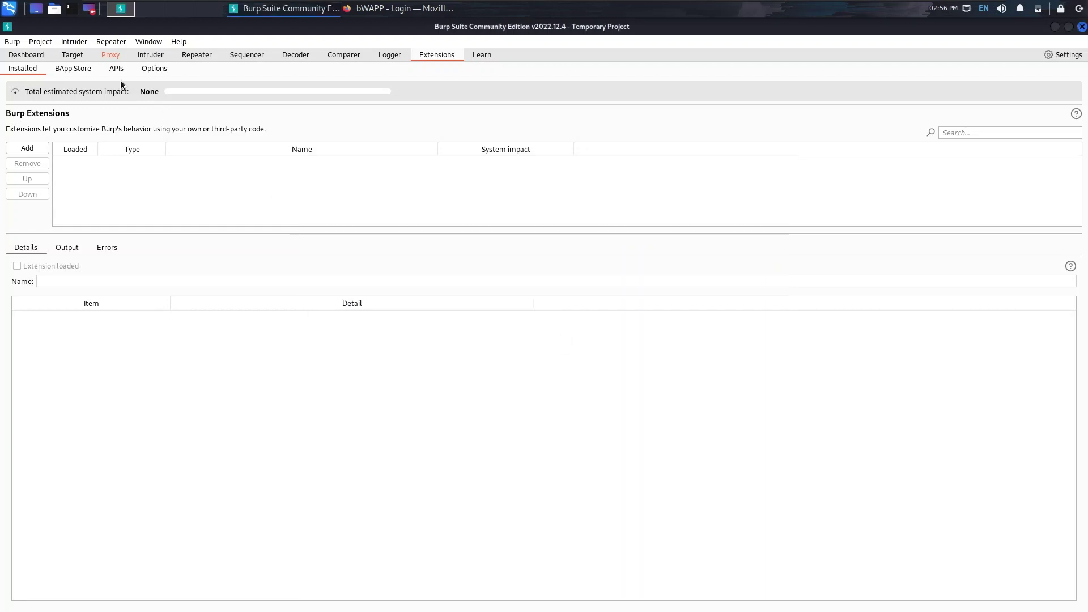
{"action": "left_click", "coordinate": [61, 60]}
{"action": "left_click", "coordinate": [109, 56]}
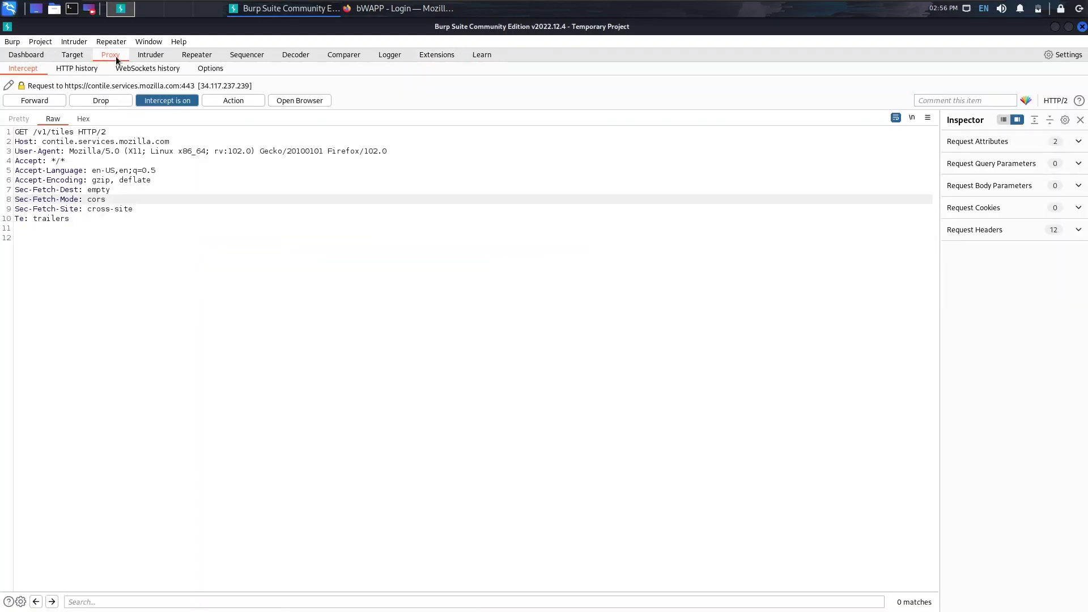
{"action": "left_click", "coordinate": [146, 55]}
{"action": "left_click", "coordinate": [188, 56]}
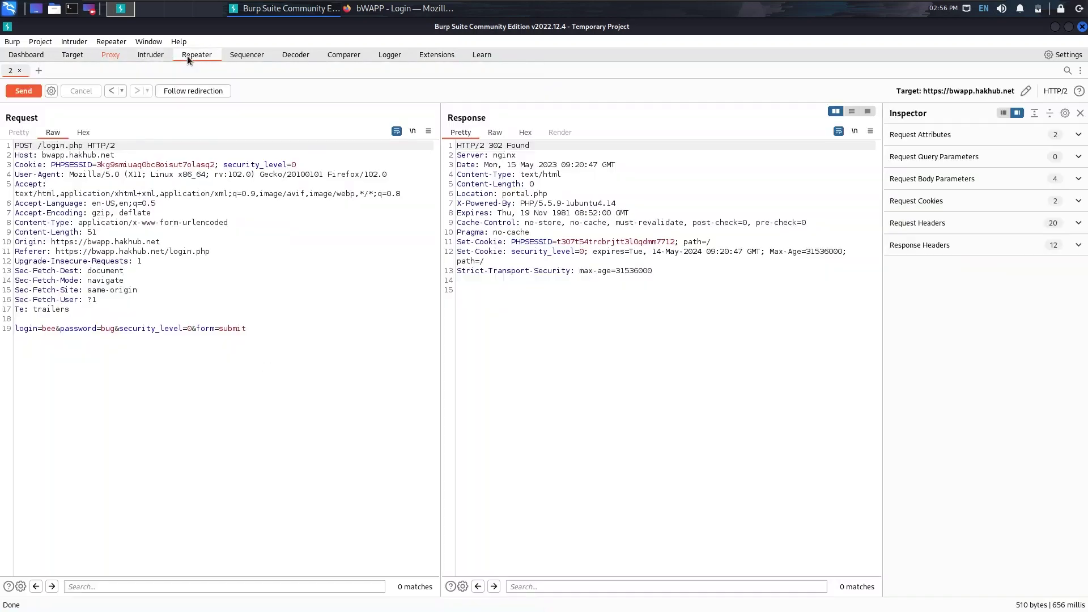
{"action": "left_click", "coordinate": [235, 56]}
{"action": "left_click", "coordinate": [290, 57]}
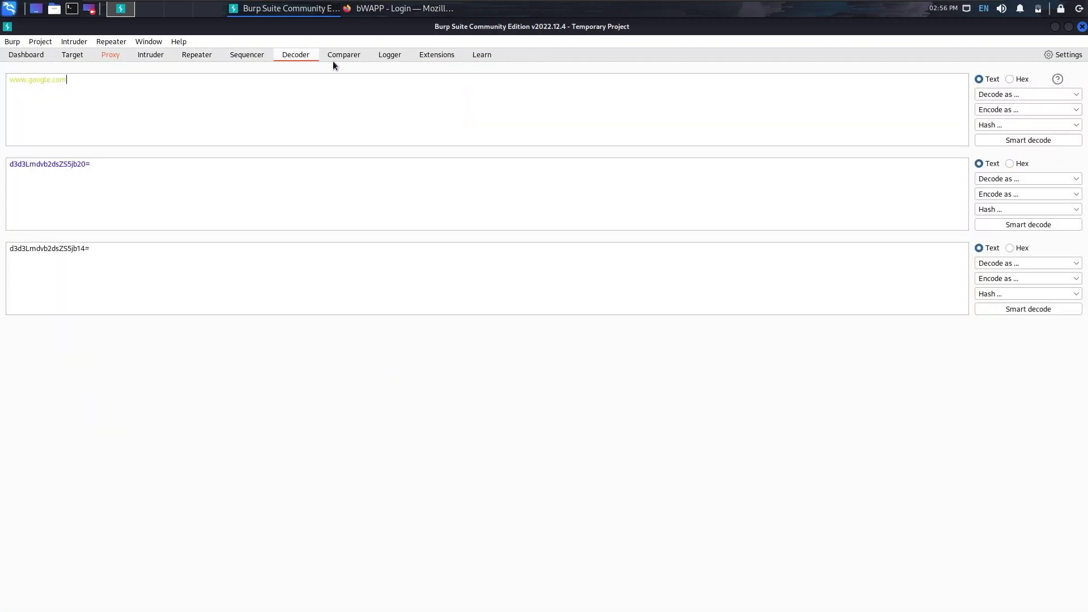